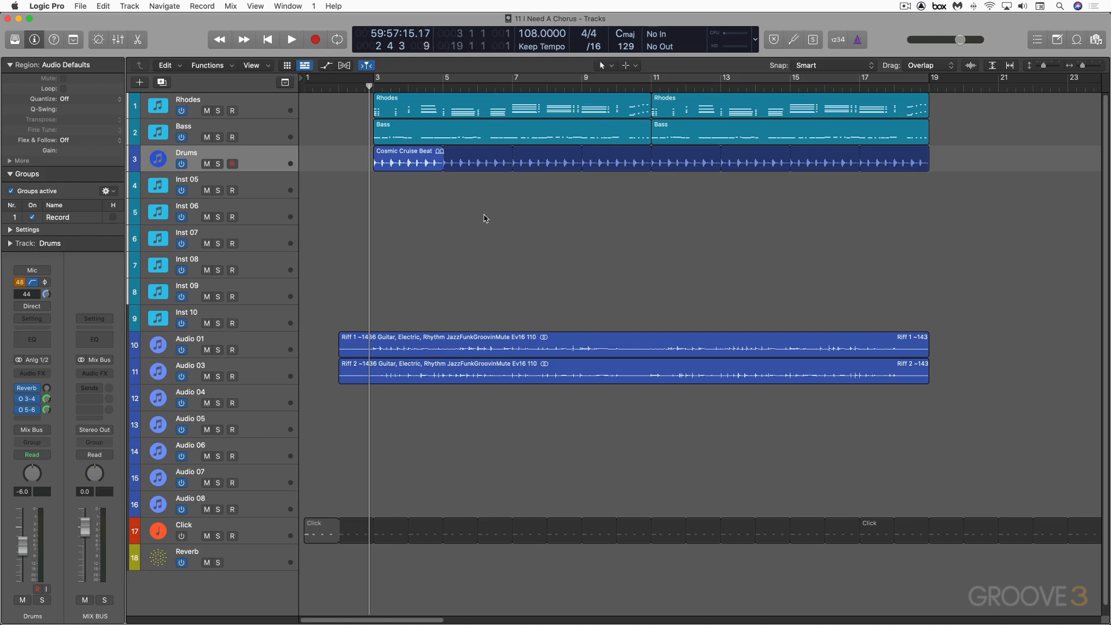
# Play back the existing arrangement from just before bar 3 and place the playhead at bar 19
pyautogui.press('space')
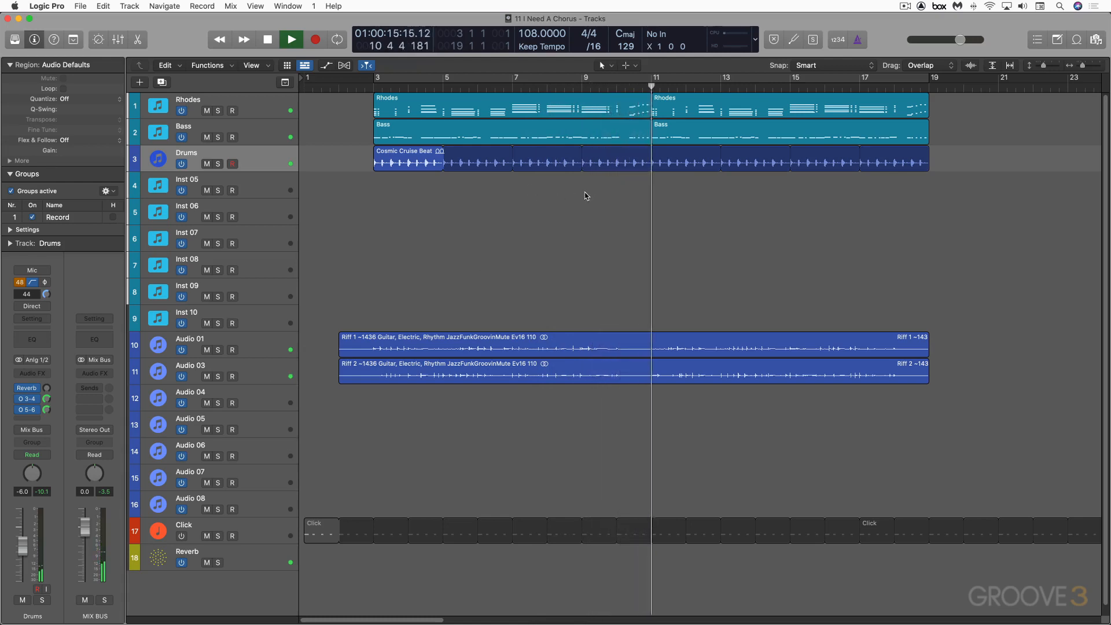
pyautogui.press('space')
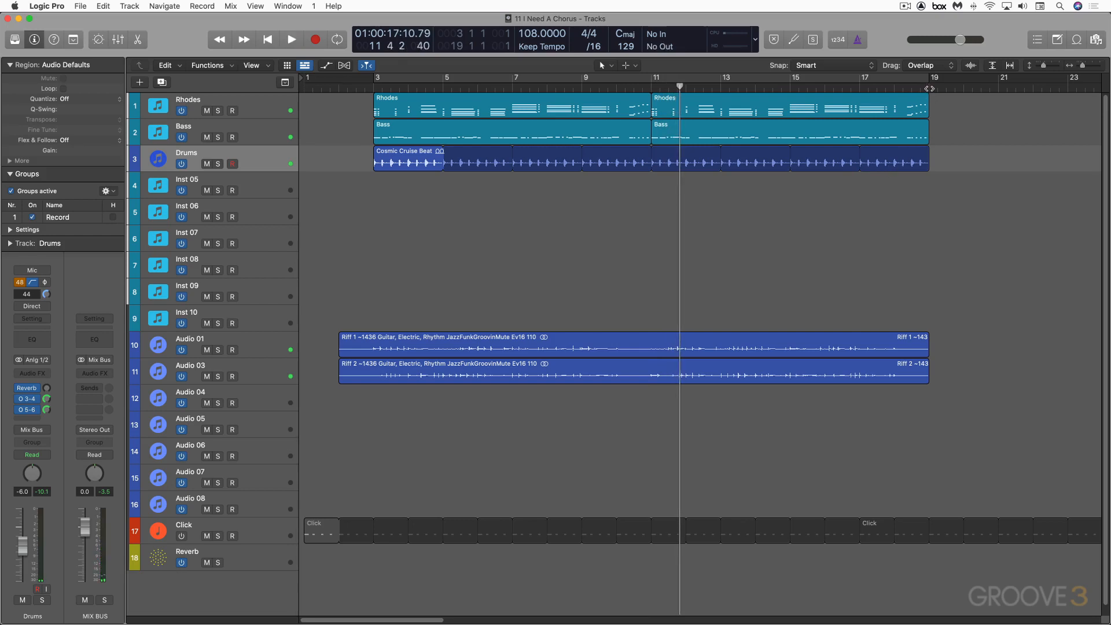
pyautogui.click(930, 88)
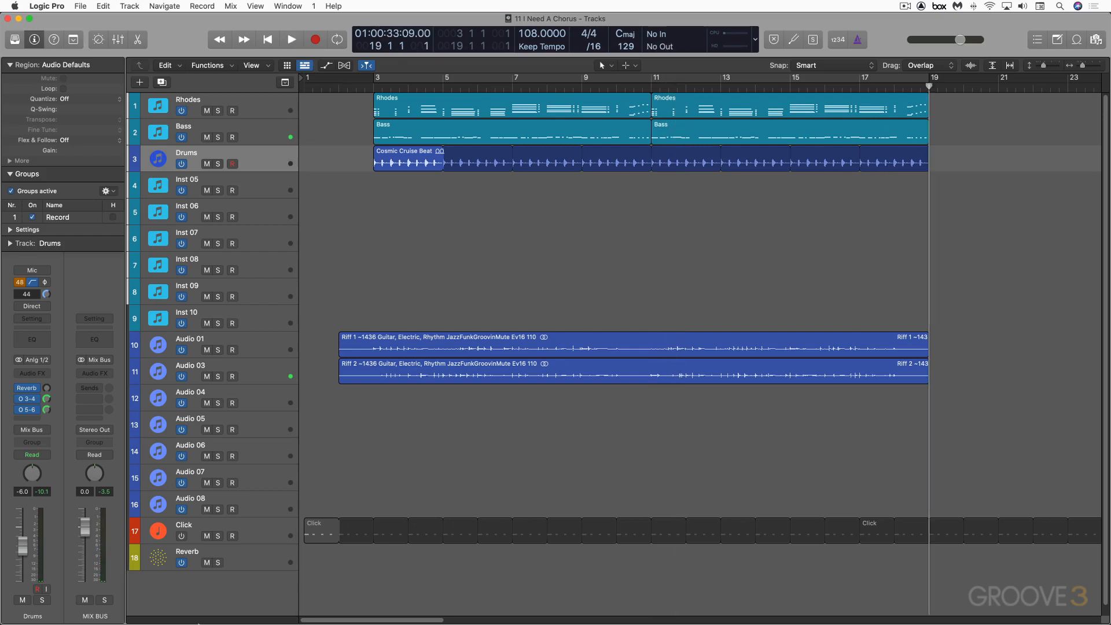
# Switch to Band-in-a-Box and open the song "05 I Need A Guitar Part.SGU"
pyautogui.moveTo(191, 610)
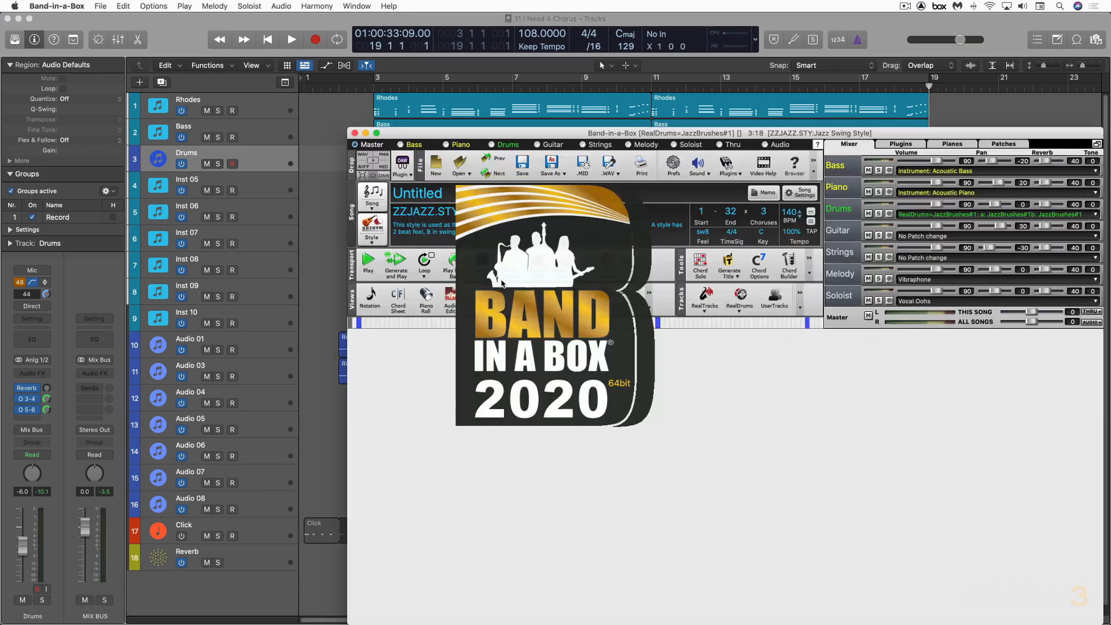
pyautogui.moveTo(465, 136); pyautogui.dragTo(337, 78)
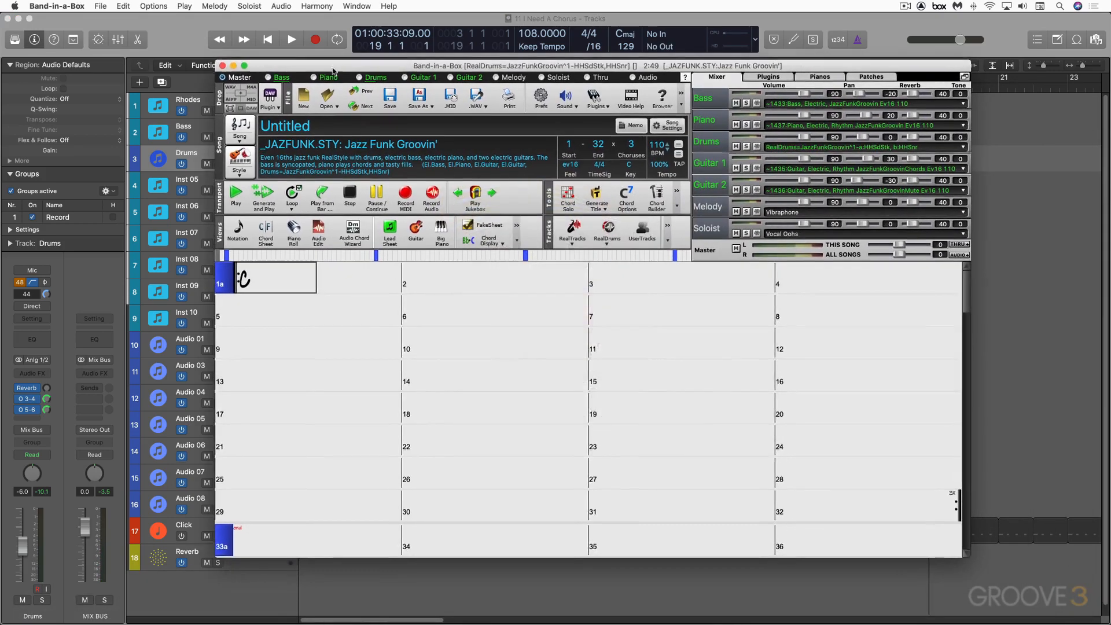
pyautogui.click(100, 6)
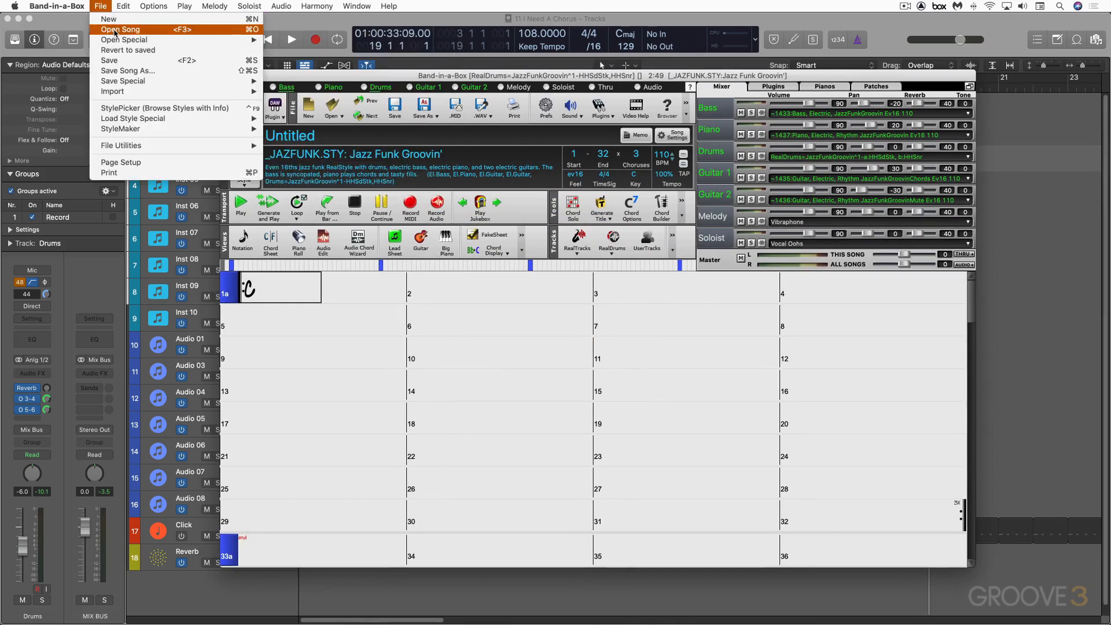
pyautogui.click(114, 30)
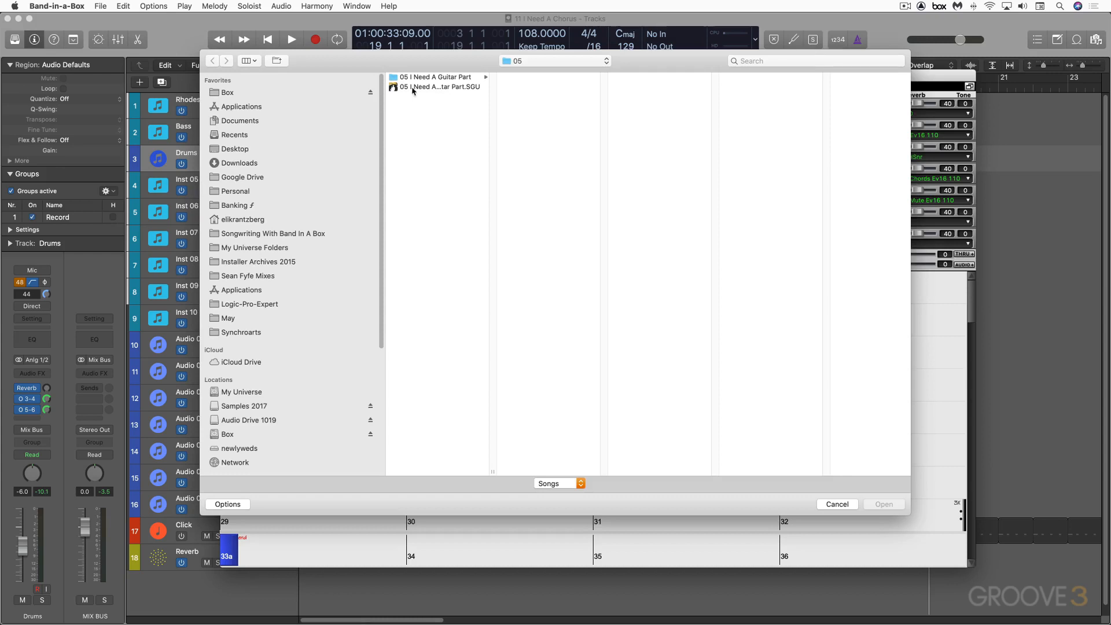
pyautogui.doubleClick(413, 88)
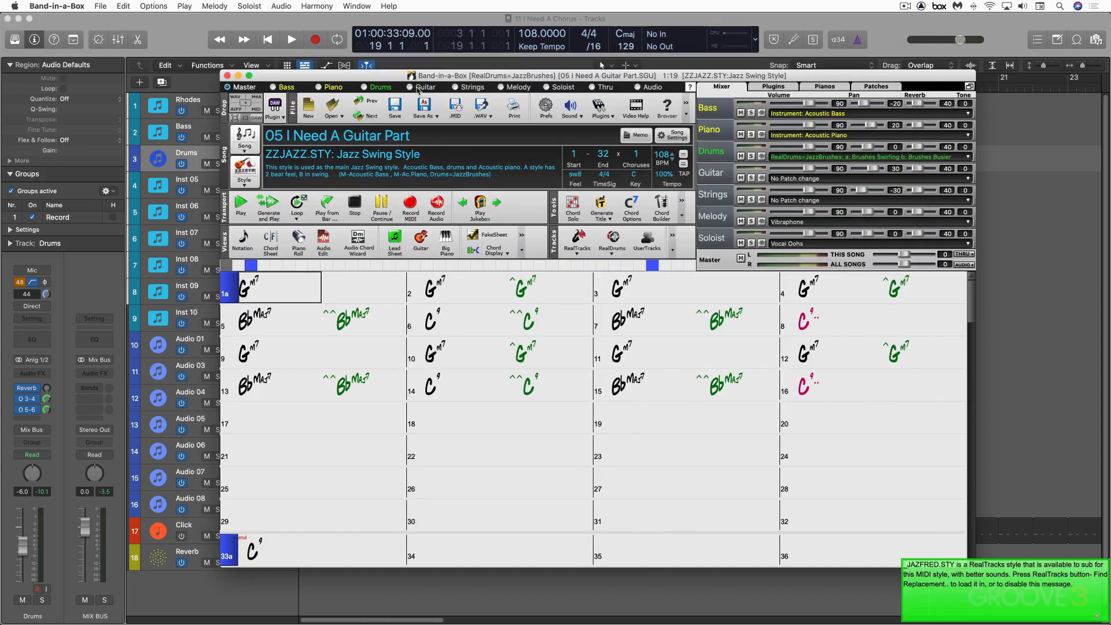
# Set the song's key to Bb without transposing and select the empty bars 17 to 24
pyautogui.click(635, 177)
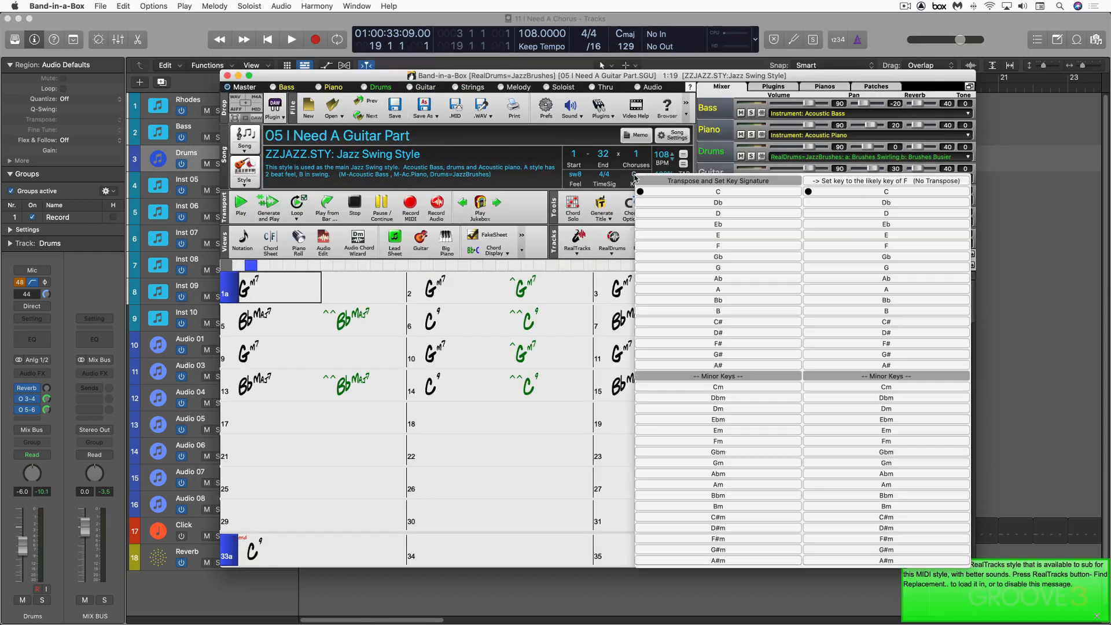
pyautogui.click(888, 300)
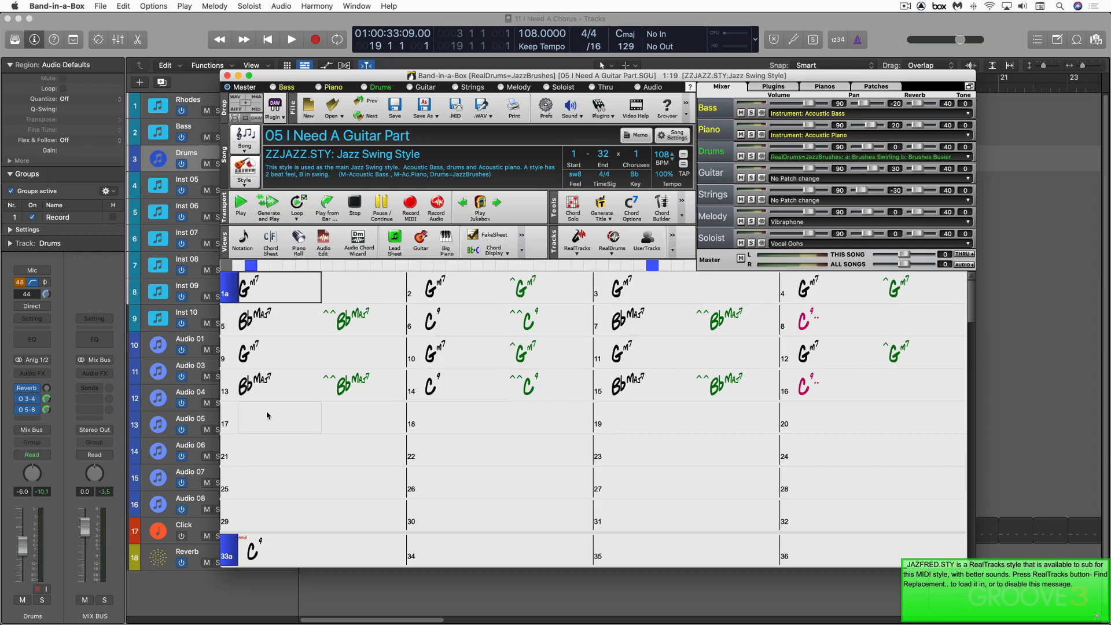
pyautogui.moveTo(255, 414); pyautogui.dragTo(880, 447)
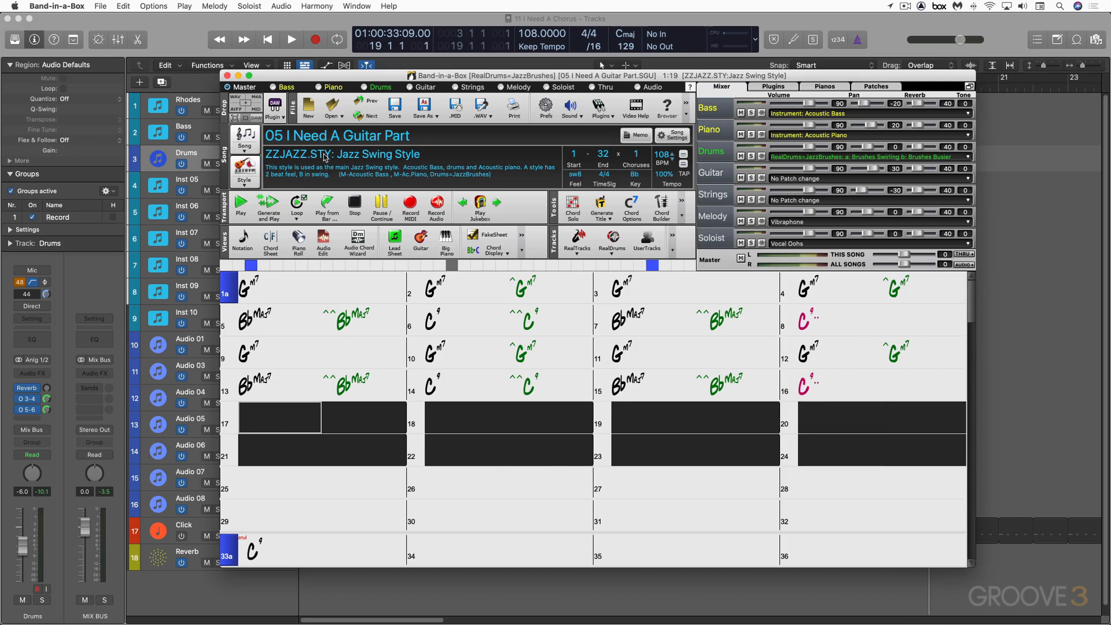
# Filter the styles by "jazz funk groovin" and load the _JAZFUNK Jazz Funk Groovin' style
pyautogui.click(245, 162)
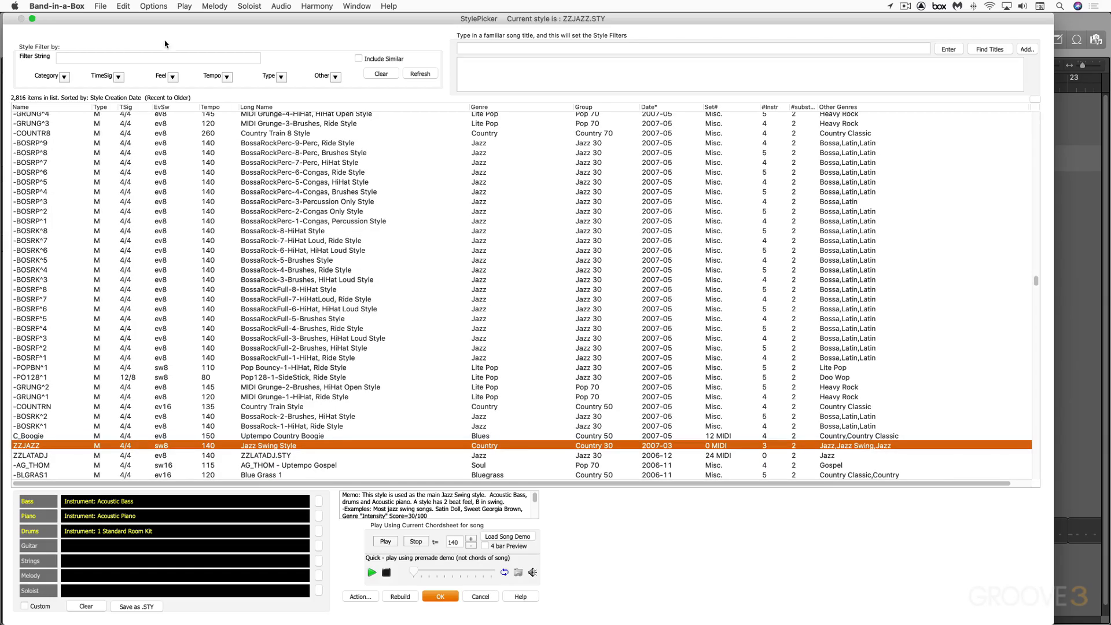
pyautogui.click(127, 55)
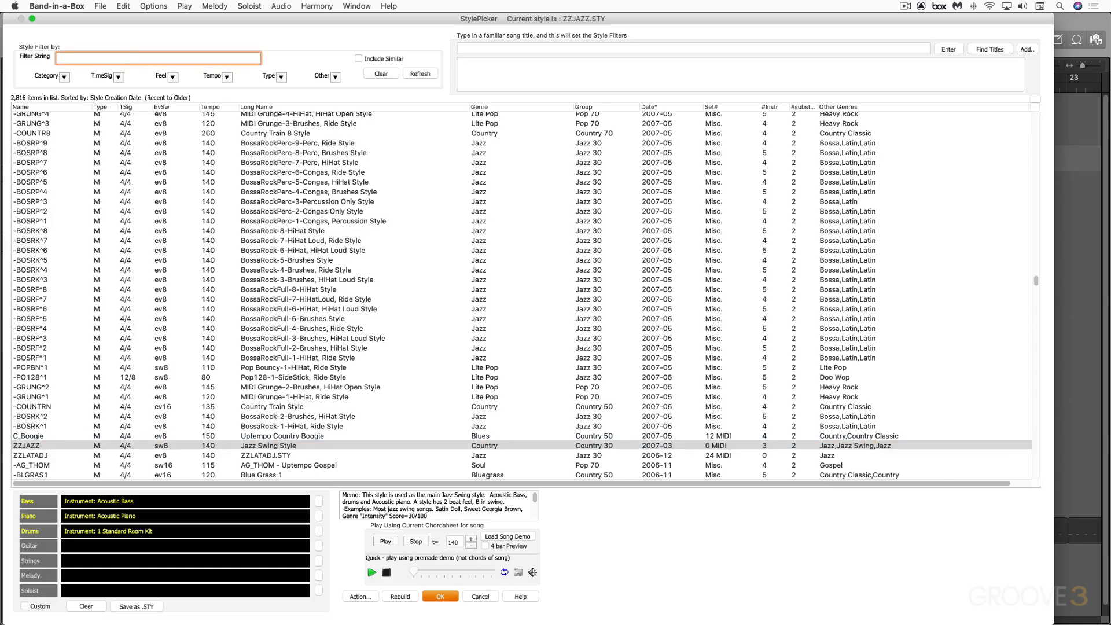
pyautogui.write('jazz funk')
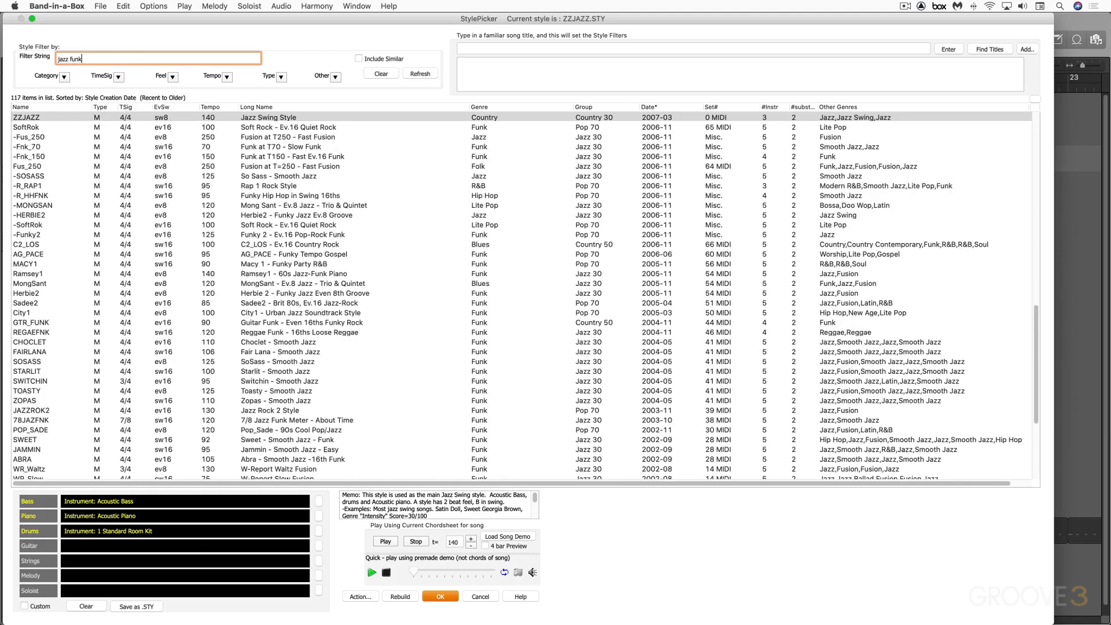
pyautogui.write(' groovin')
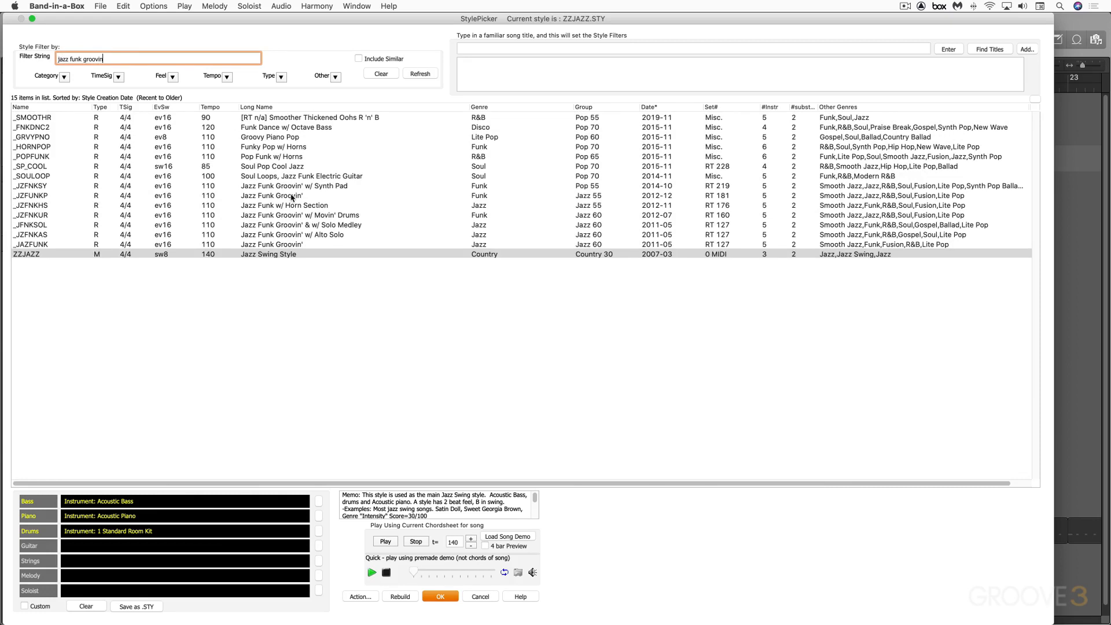
pyautogui.click(292, 197)
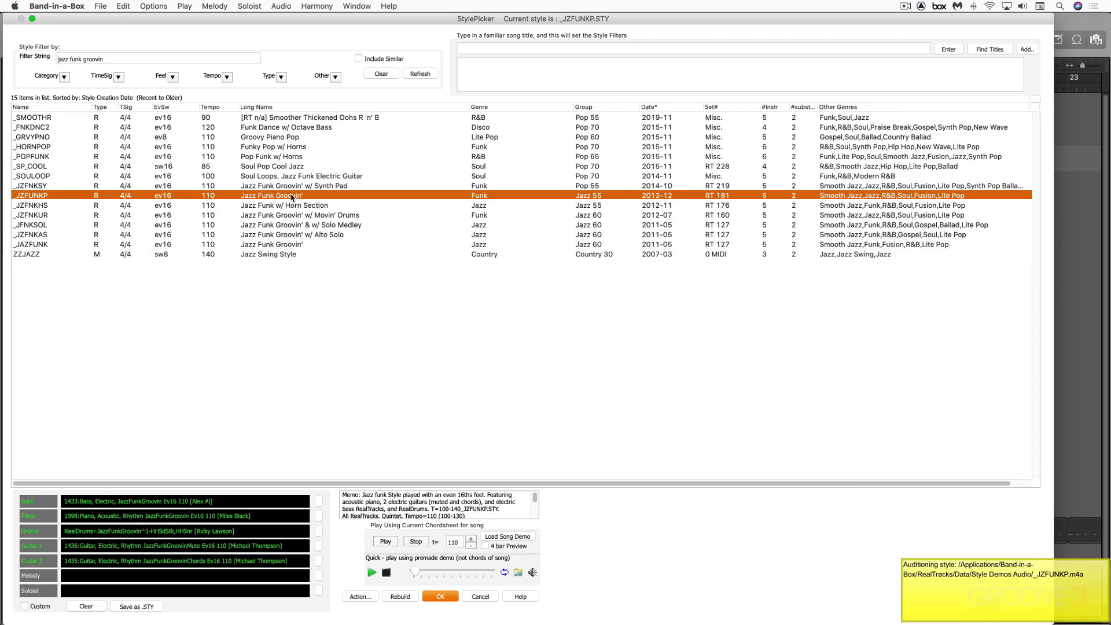
pyautogui.click(292, 246)
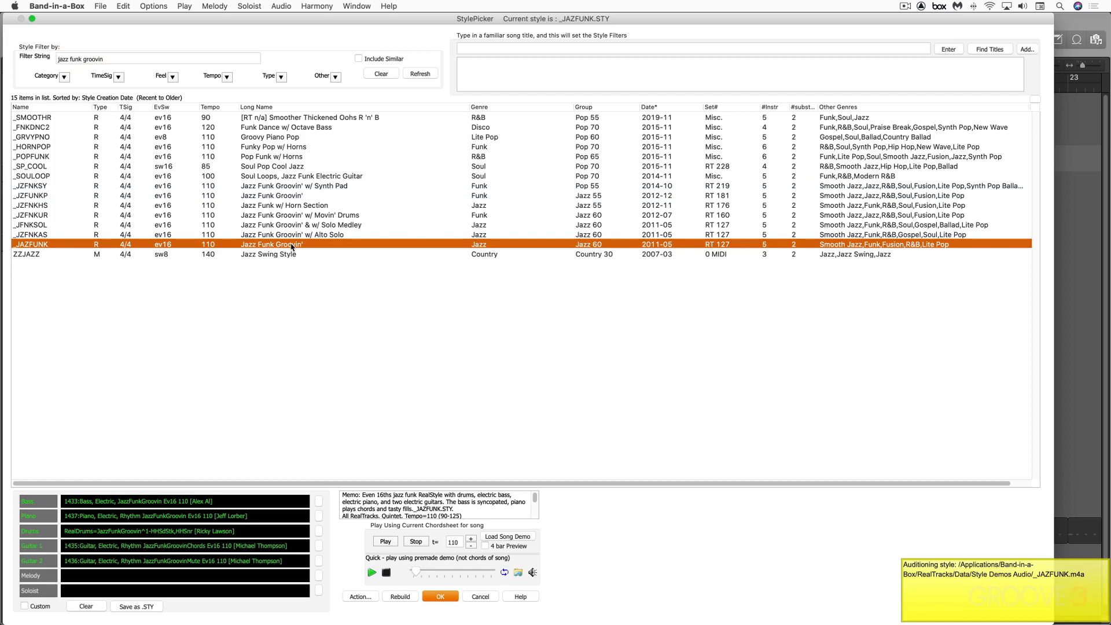
pyautogui.click(440, 597)
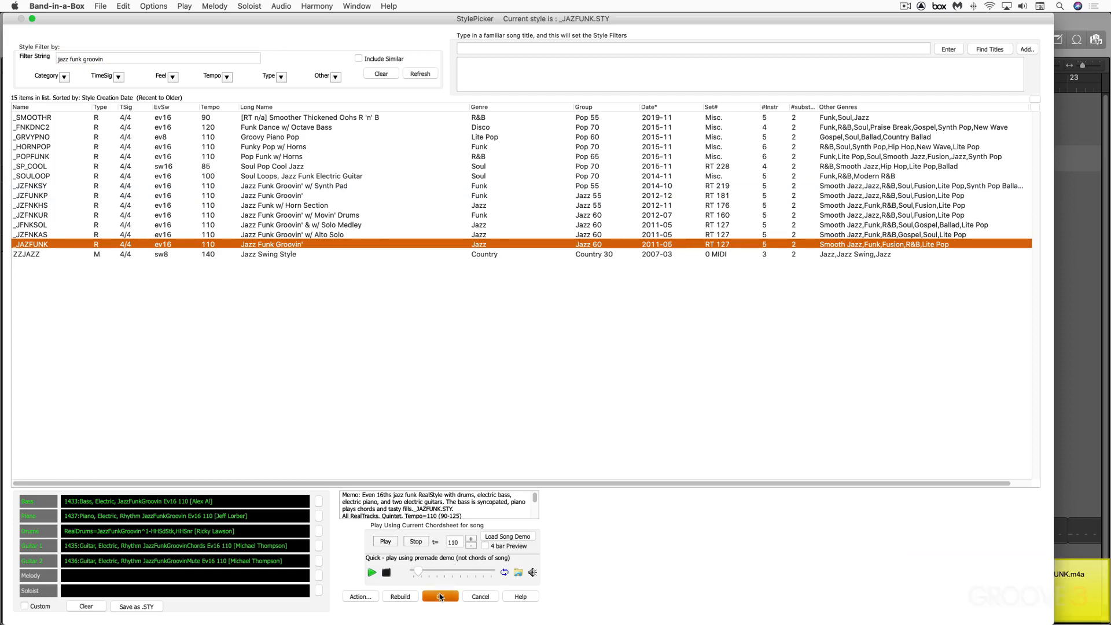
pyautogui.click(444, 383)
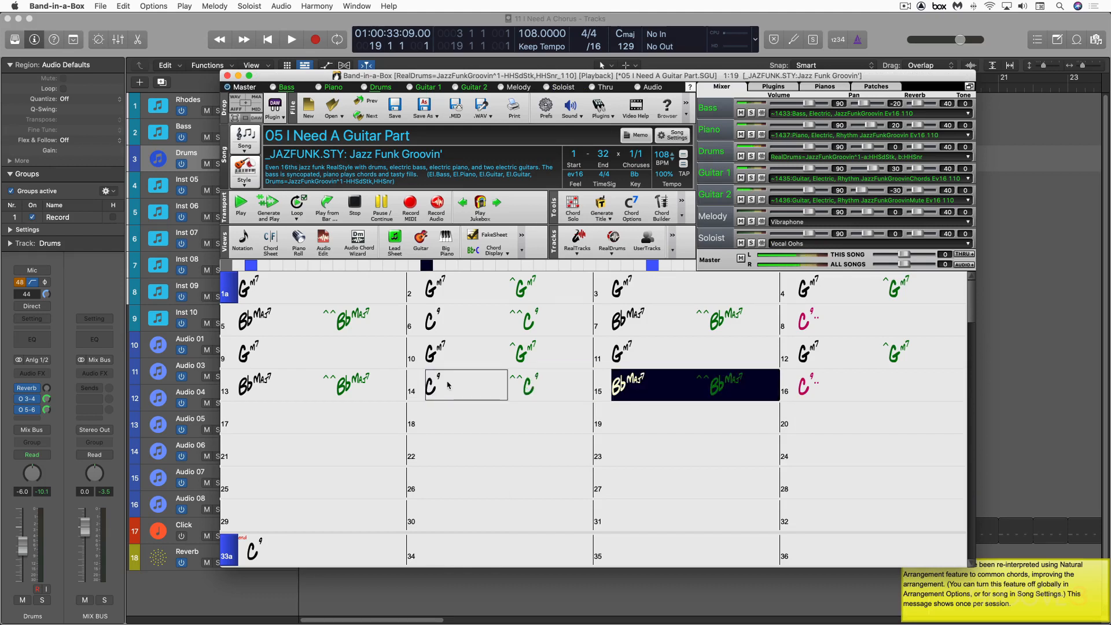
# Open the Melodist for bars 17 to 24, choosing 148 *Sm-Jazz - MedUp Guitar with style changes disallowed
pyautogui.moveTo(276, 421); pyautogui.dragTo(871, 446)
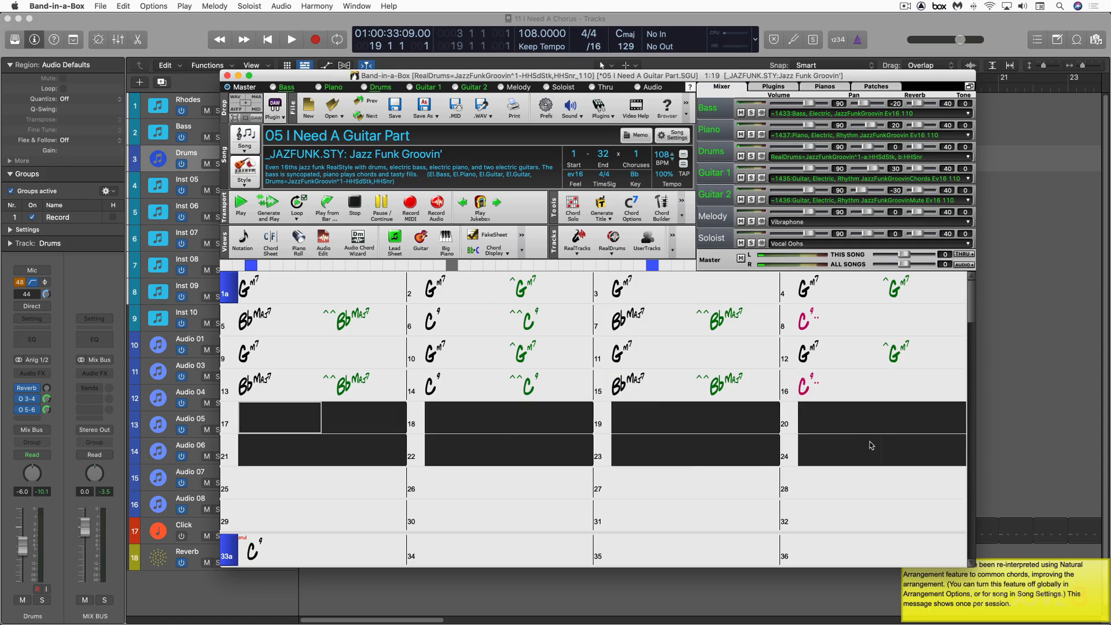
pyautogui.click(673, 236)
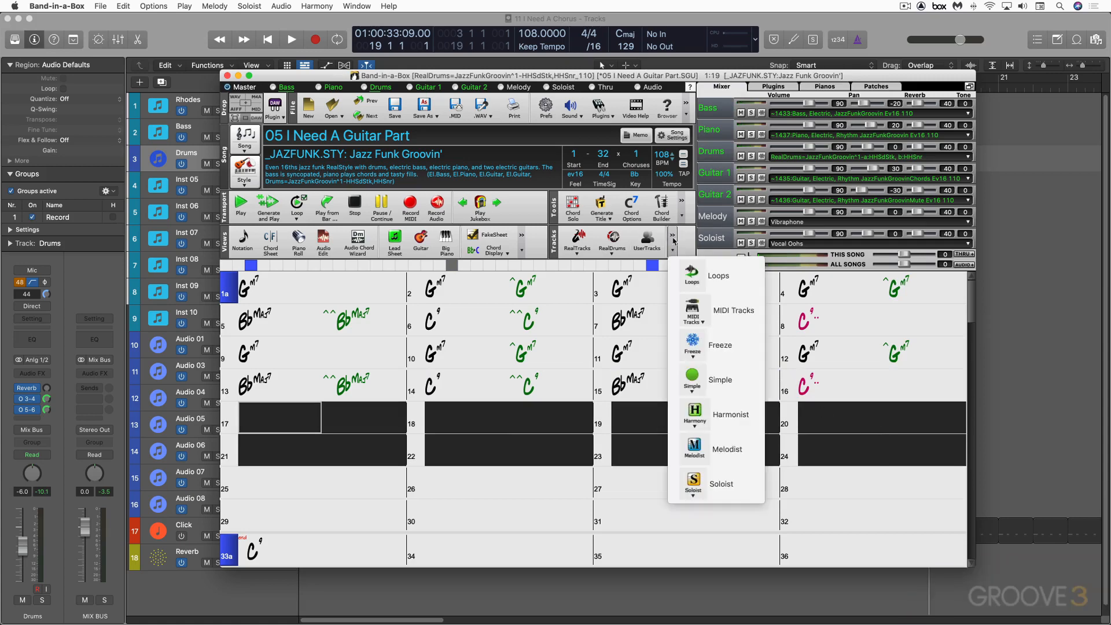
pyautogui.click(735, 451)
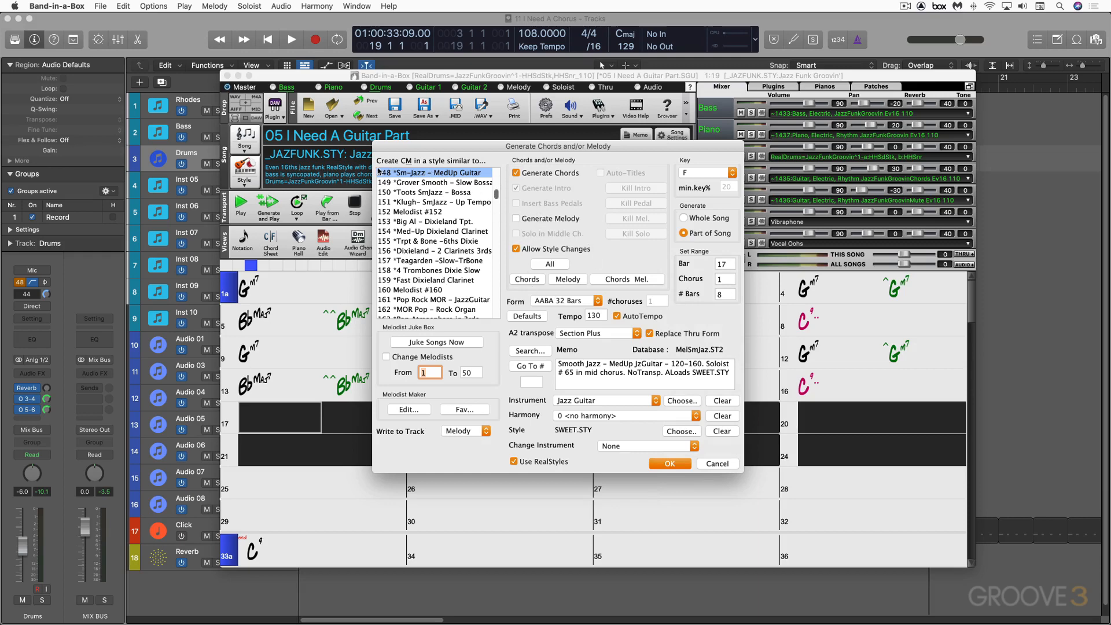
pyautogui.click(454, 174)
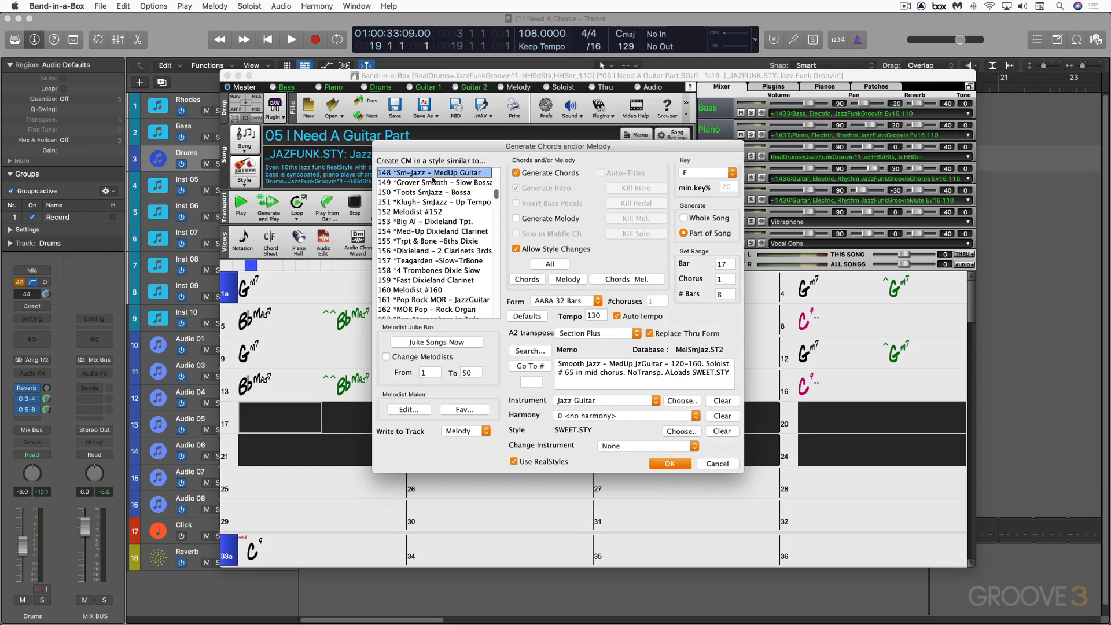
pyautogui.scroll(2, 430, 185)
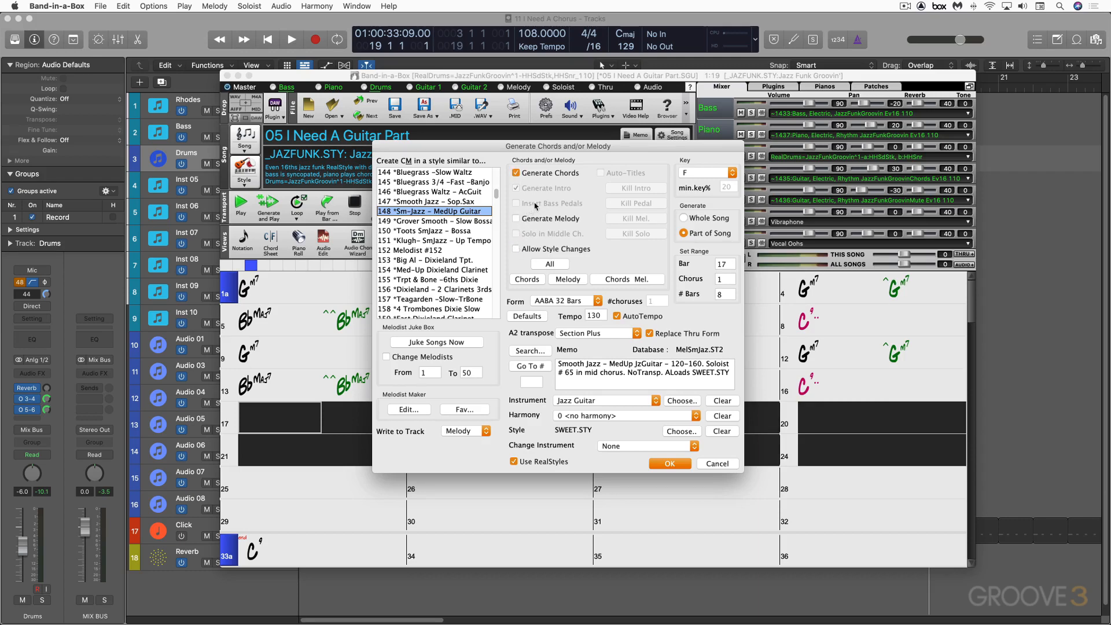
# Set the Melodist key to Bb and generate chords for only the selected part of the song
pyautogui.click(727, 173)
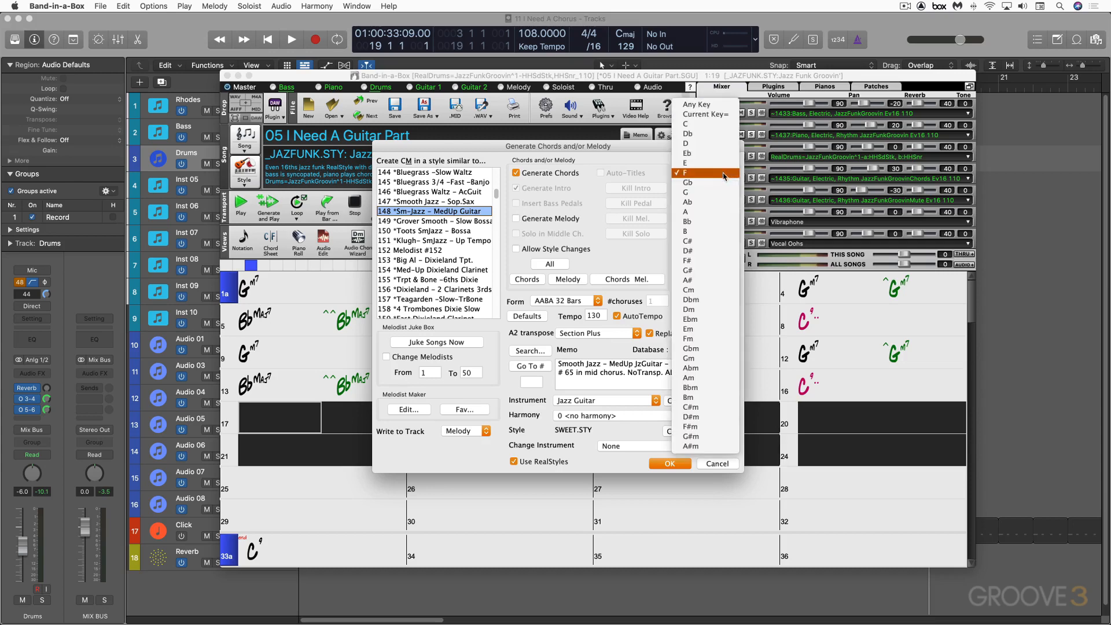
pyautogui.click(692, 217)
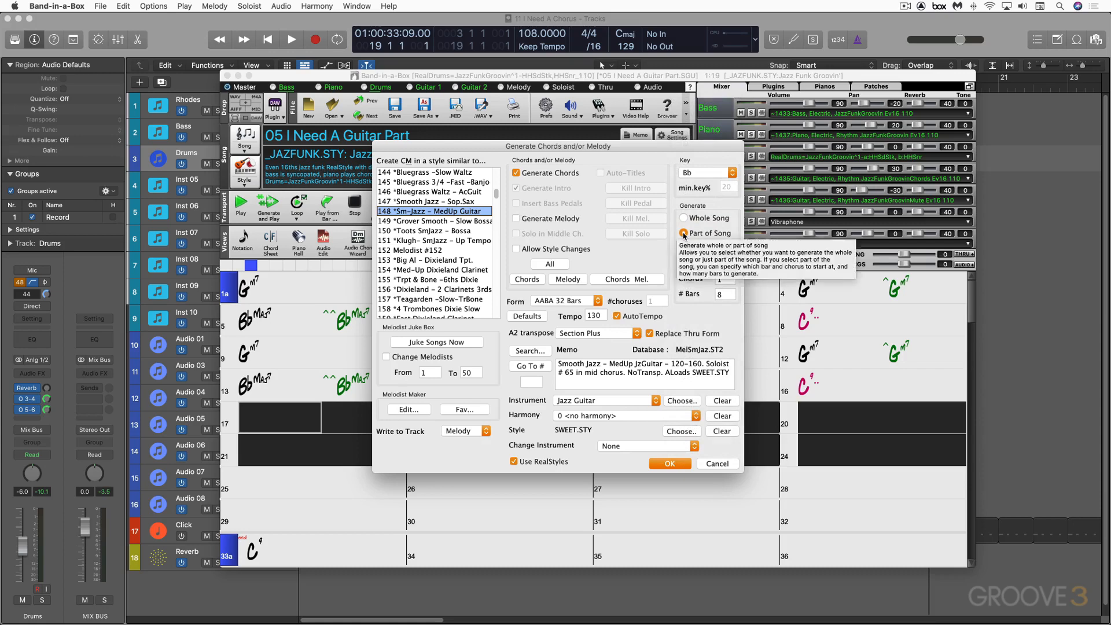
pyautogui.click(670, 463)
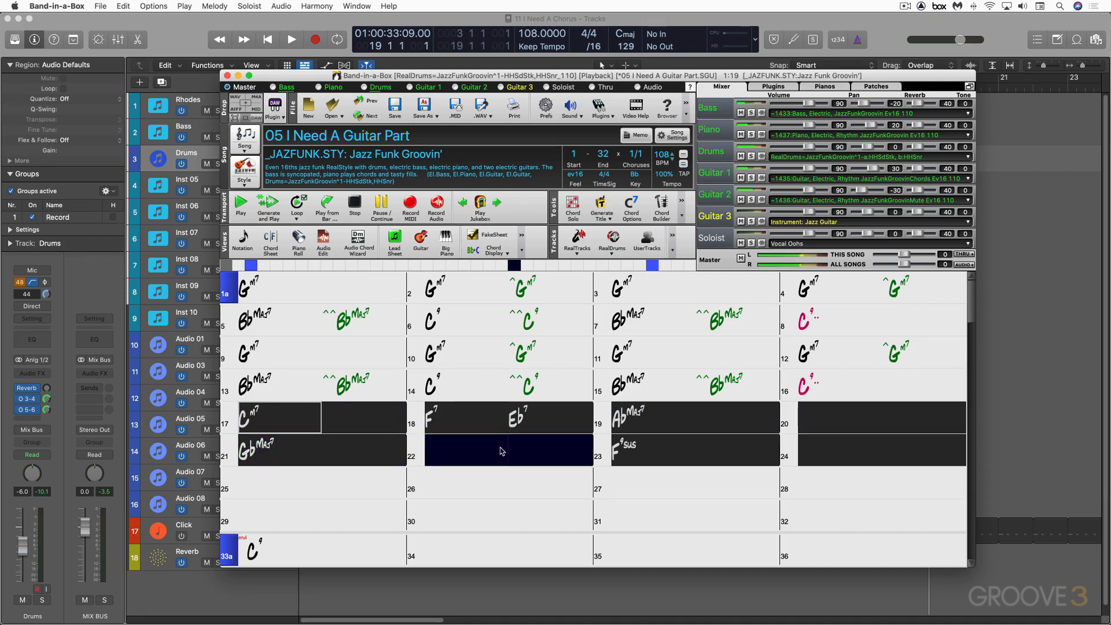
pyautogui.click(657, 450)
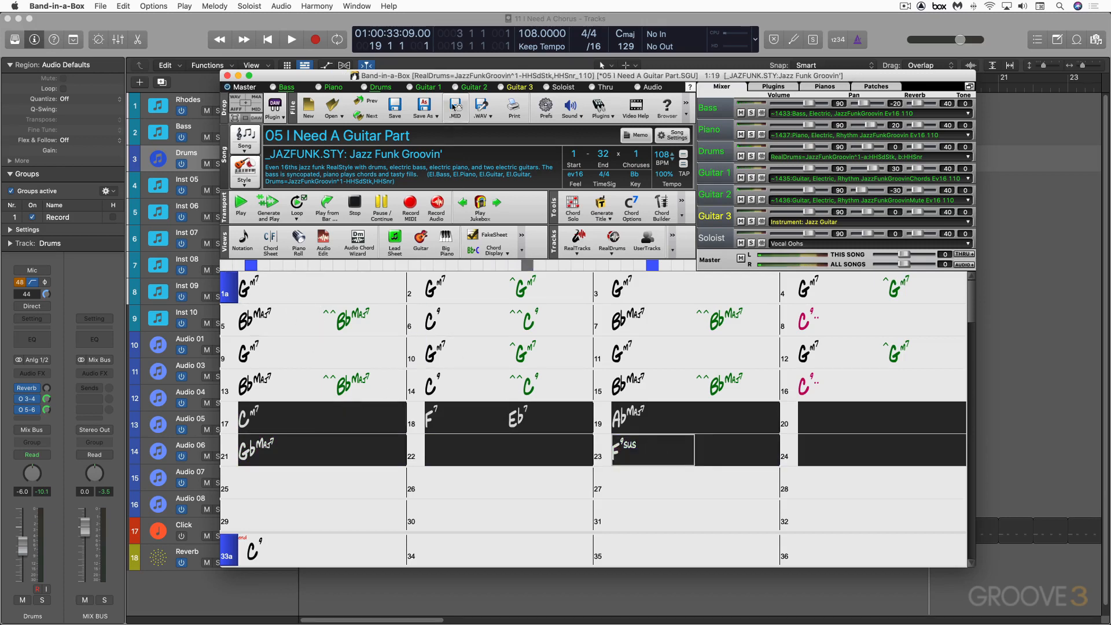
# Transfer the Band-in-a-Box bass part onto the Bass track in Logic Pro at bar 19
pyautogui.moveTo(438, 77); pyautogui.dragTo(742, 267)
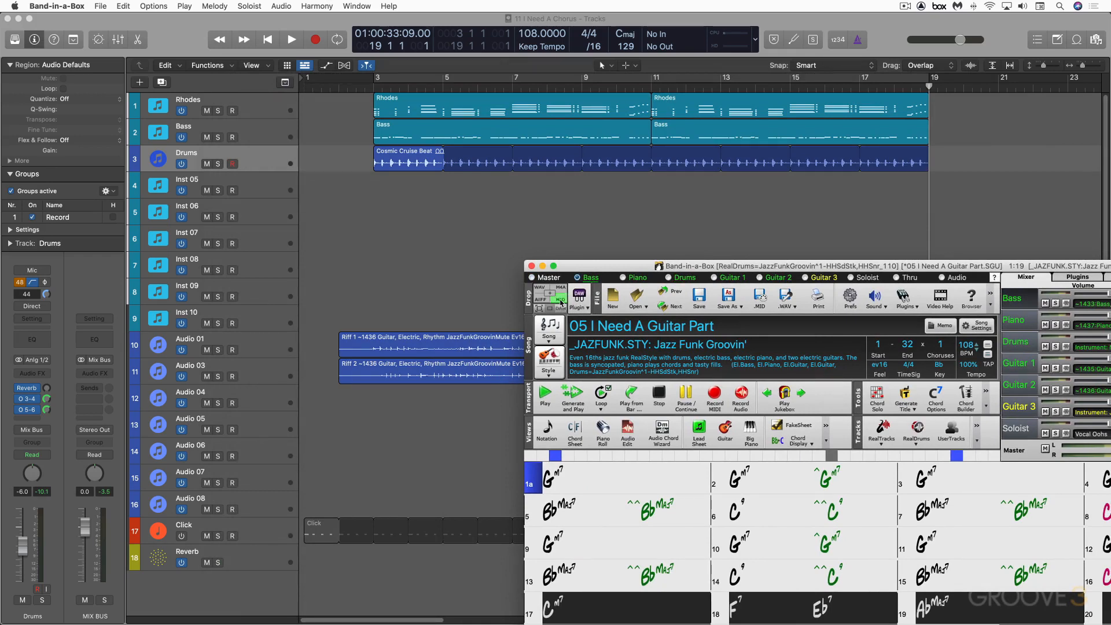
pyautogui.moveTo(560, 301); pyautogui.dragTo(949, 134)
pyautogui.hscroll(10, 902, 133)
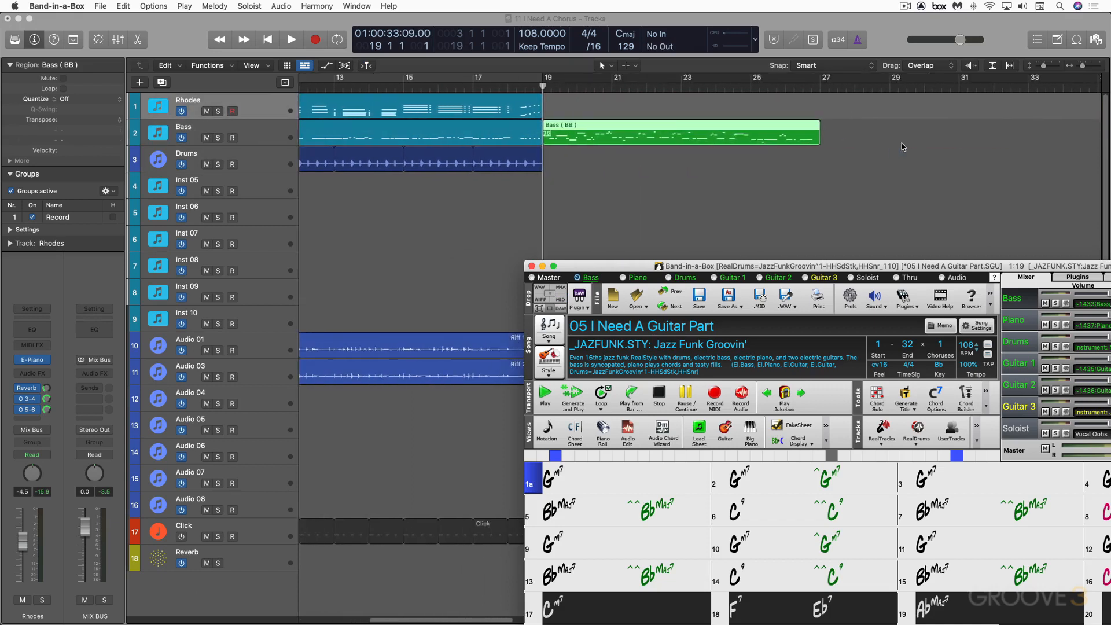
# Switch to Logic Pro, transpose the imported bass region by +12, and play it back from about bar 17
pyautogui.click(119, 122)
pyautogui.click(93, 111)
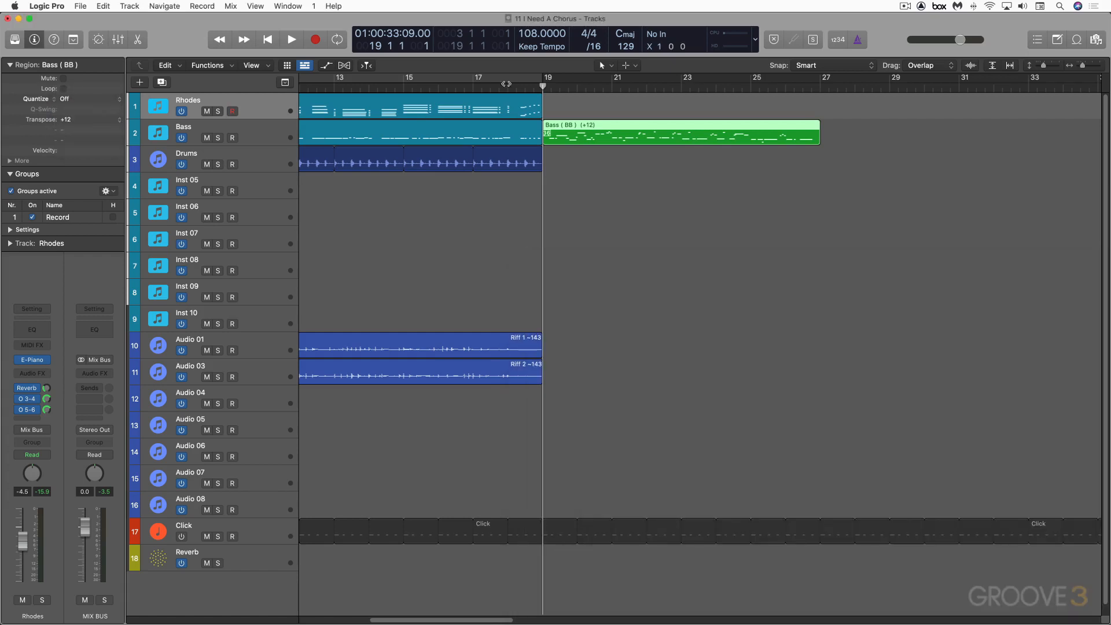
pyautogui.click(472, 85)
pyautogui.press('space')
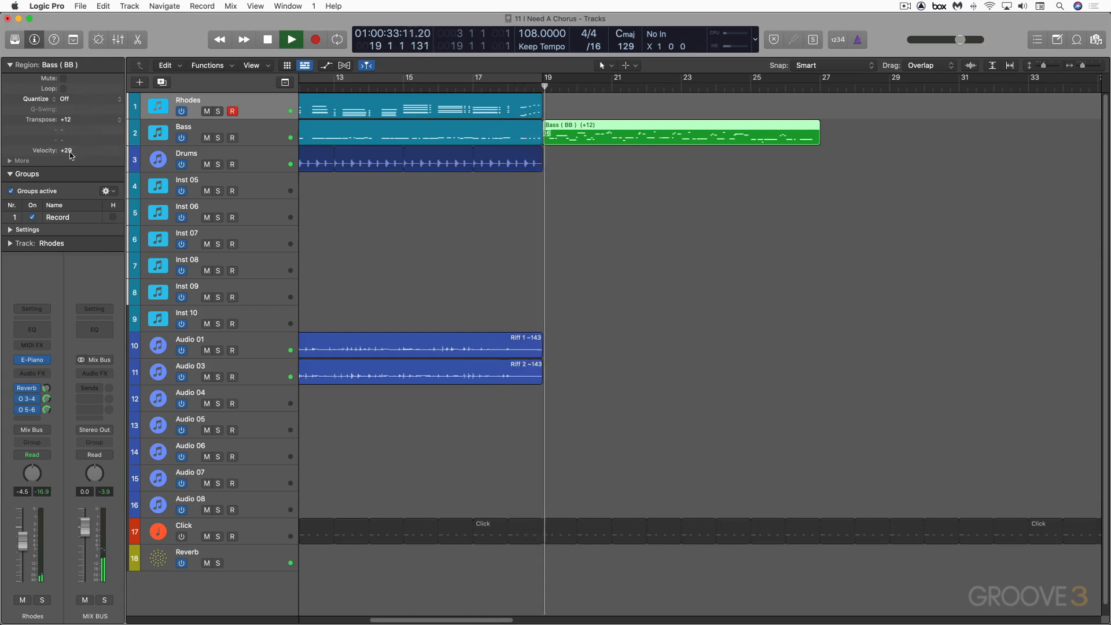
# Set the imported bass region's velocity offset to +49 and its quantize value to 1/16 Note
pyautogui.moveTo(69, 147); pyautogui.dragTo(71, 113)
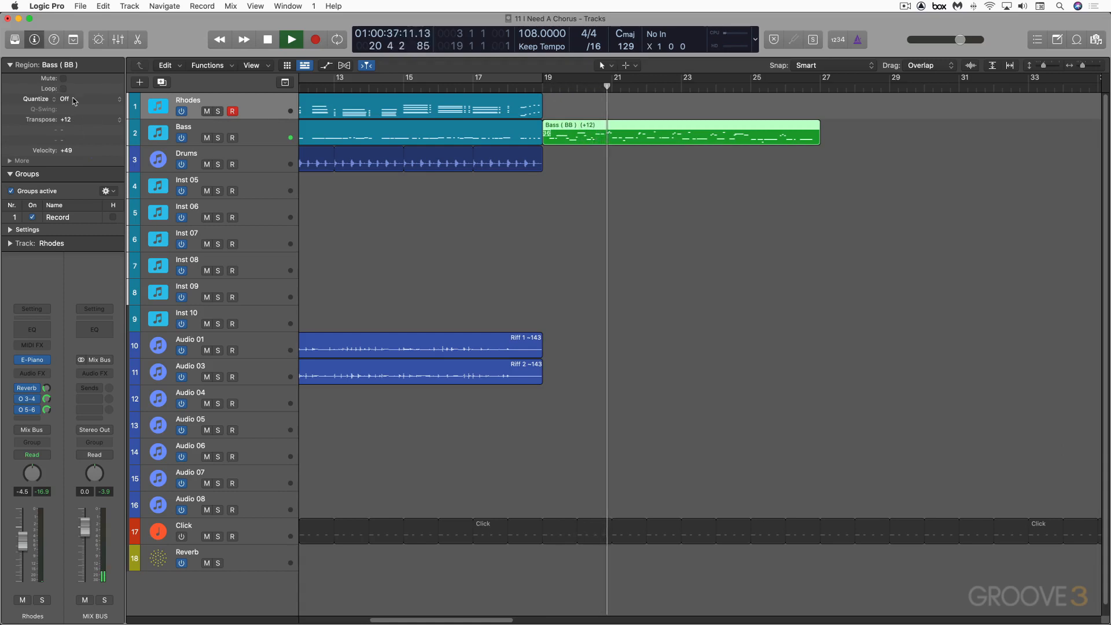
pyautogui.press('space')
pyautogui.click(76, 100)
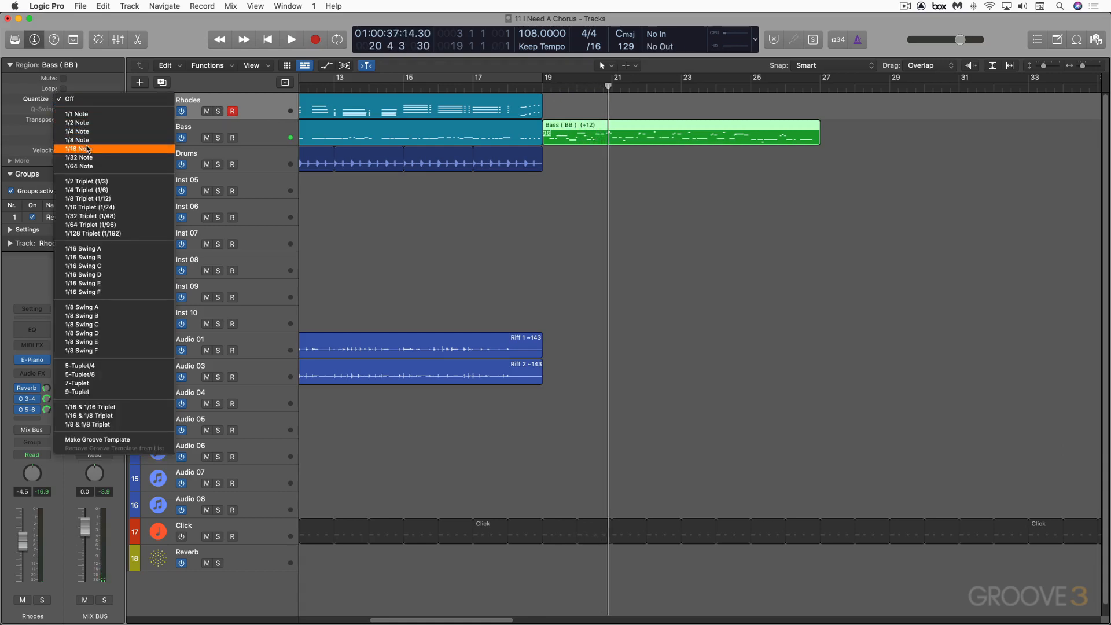
pyautogui.click(84, 149)
# Extend the looped Cosmic Cruise Beat on the Drums track from bar 19 to bar 27
pyautogui.moveTo(539, 161); pyautogui.dragTo(820, 171)
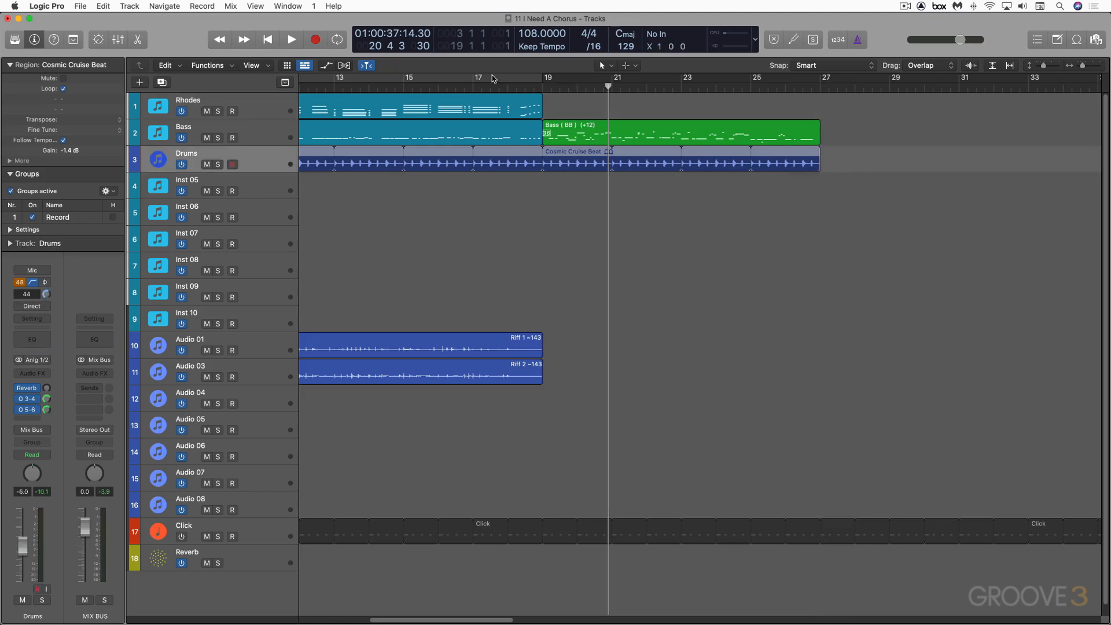
# Play the song from about bar 18 and set the imported bass region's velocity offset to +60
pyautogui.doubleClick(512, 86)
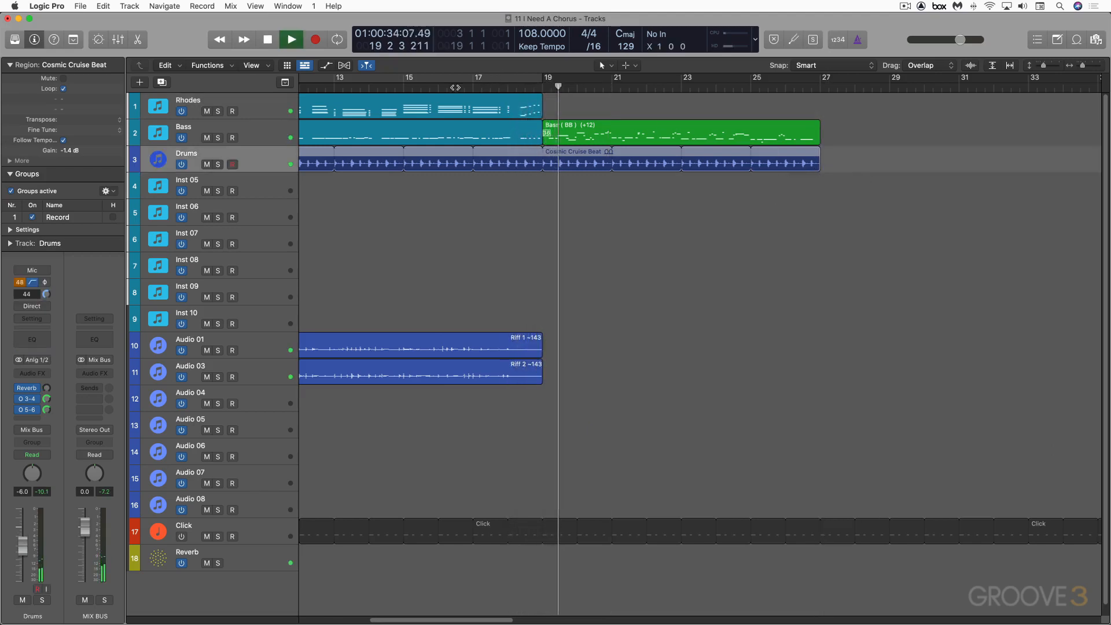
pyautogui.click(675, 113)
pyautogui.click(650, 129)
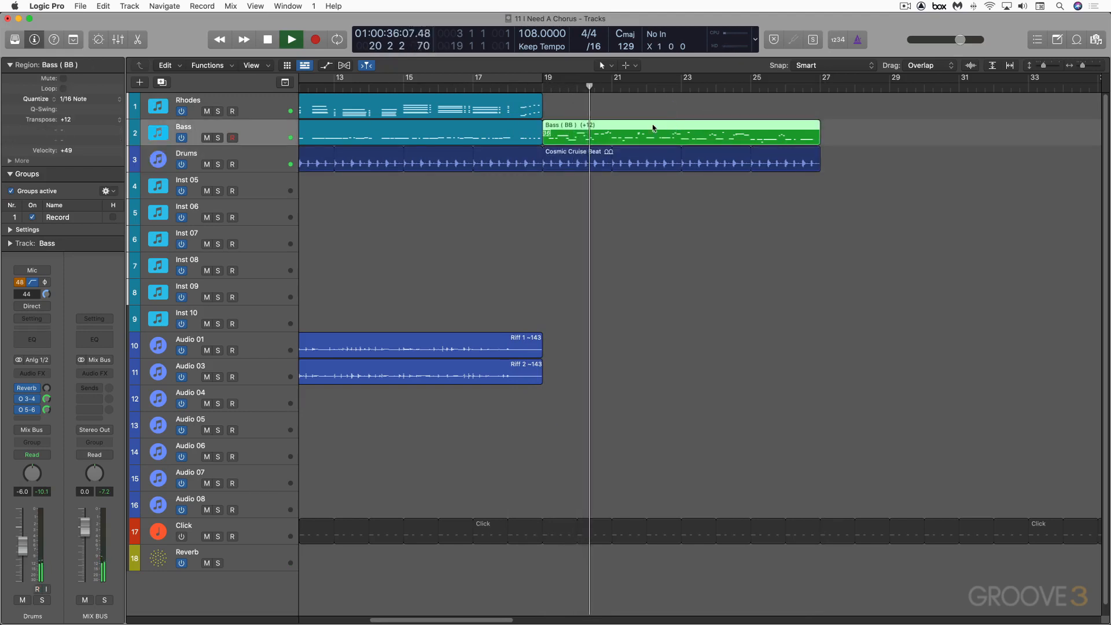
pyautogui.moveTo(72, 157); pyautogui.dragTo(72, 145)
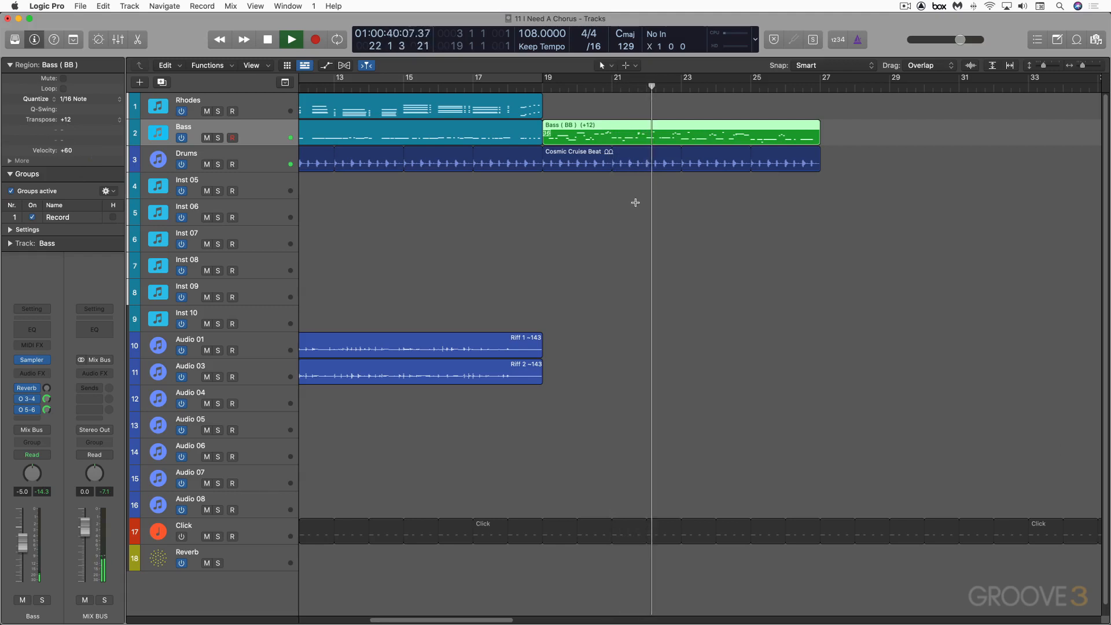
pyautogui.press('space')
# Switch to Band-in-a-Box and transfer its Guitar 1 part onto Logic's Audio 01 track at bar 19
pyautogui.press('super+Tab')
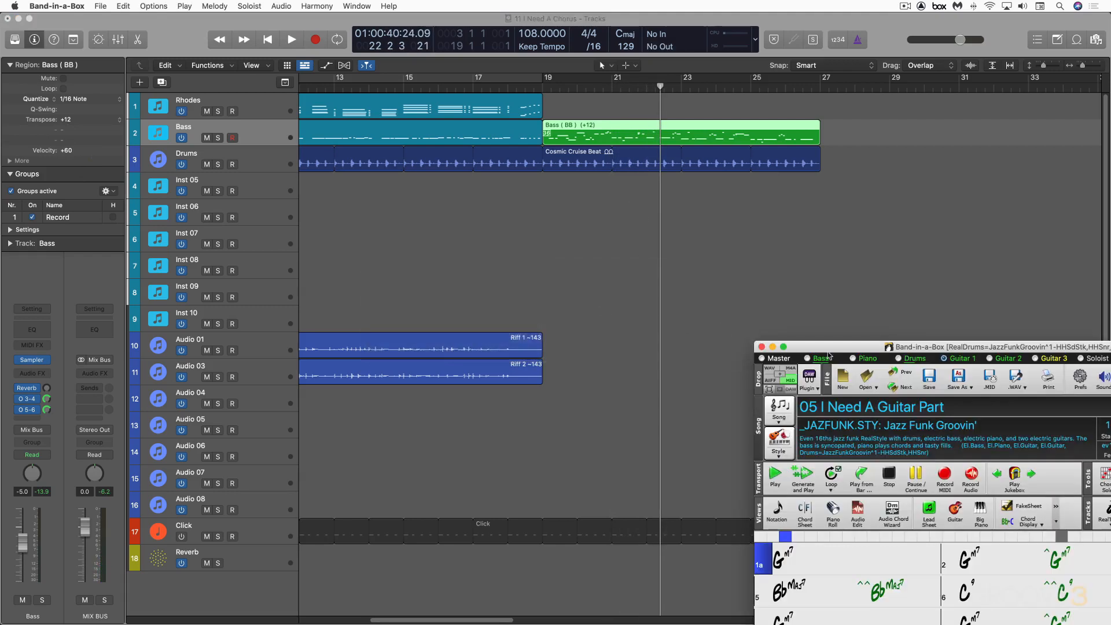
pyautogui.moveTo(782, 374); pyautogui.dragTo(769, 366)
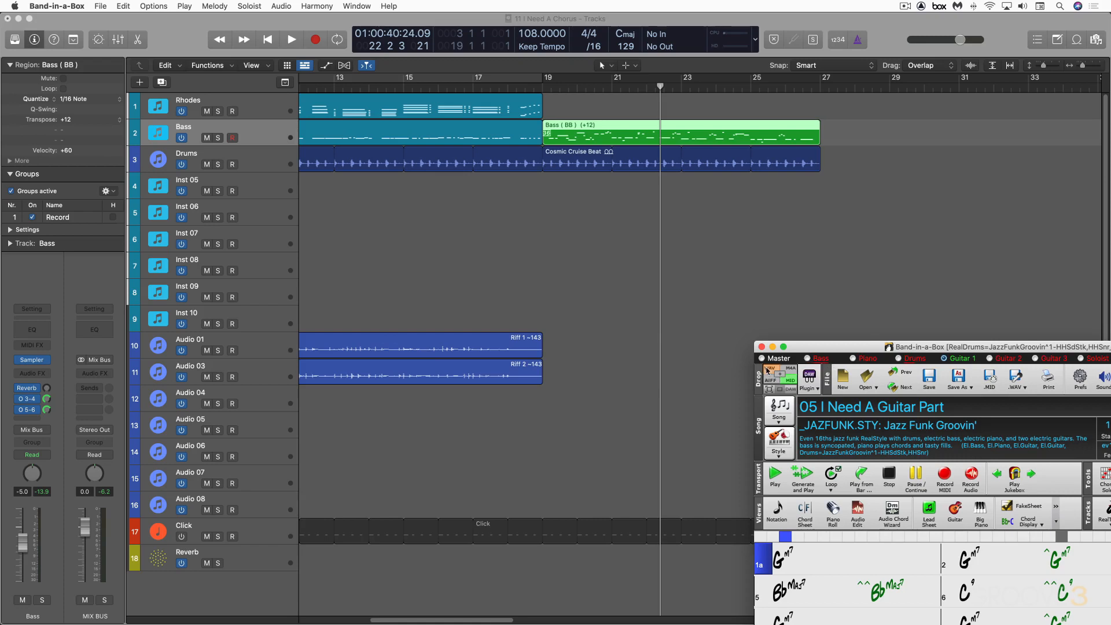
pyautogui.moveTo(771, 374); pyautogui.dragTo(551, 348)
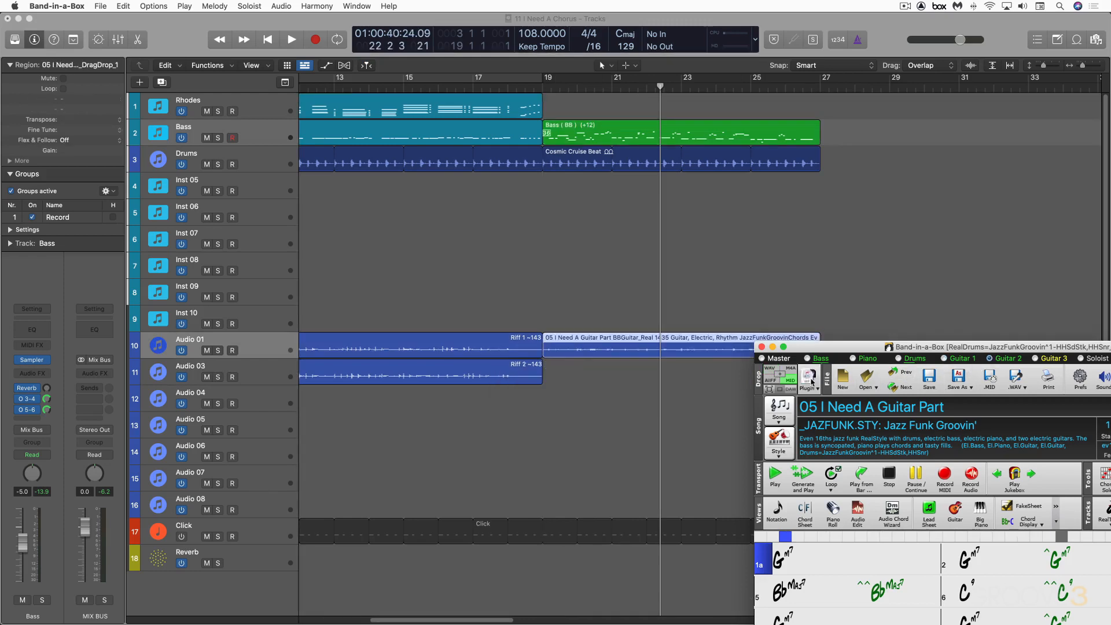
# Transfer the Guitar 2 part onto the Audio 03 track at bar 19 and play the song back from about bar 18
pyautogui.click(776, 369)
pyautogui.moveTo(564, 375); pyautogui.dragTo(564, 375)
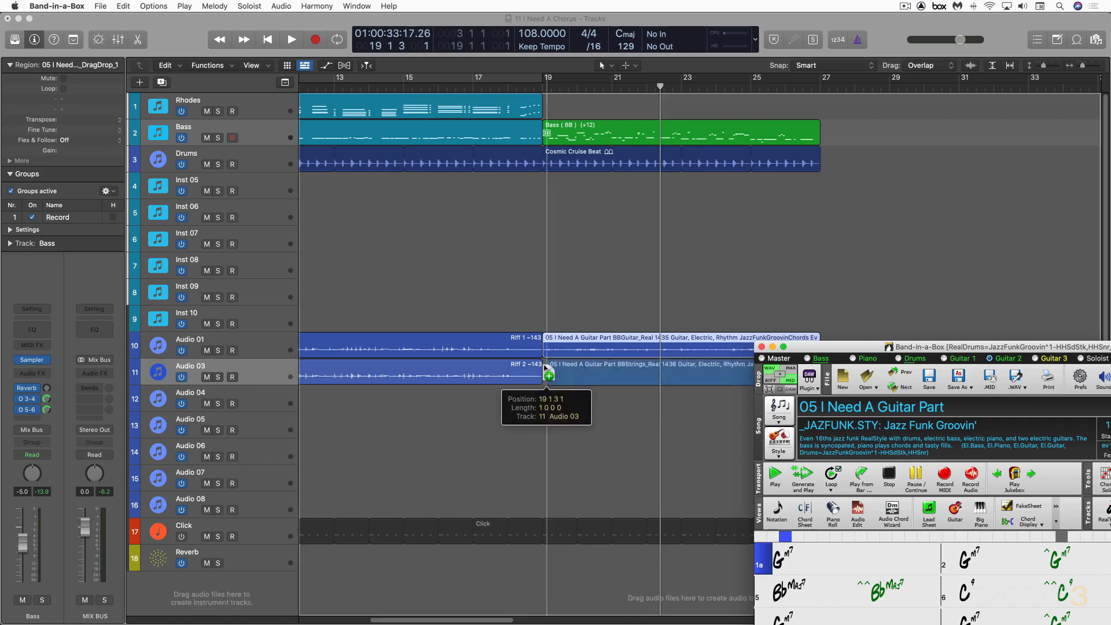
pyautogui.doubleClick(512, 86)
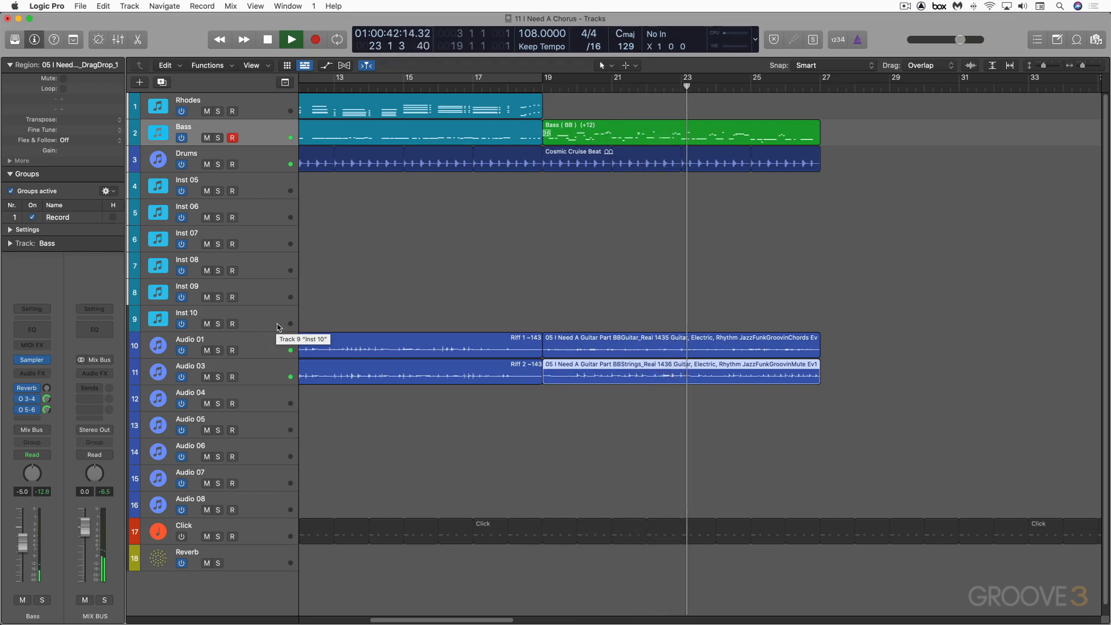
pyautogui.press('space')
# Switch to Band-in-a-Box, save the song as "11 I Need A Chorus" and give it the same song title
pyautogui.press('super+Tab')
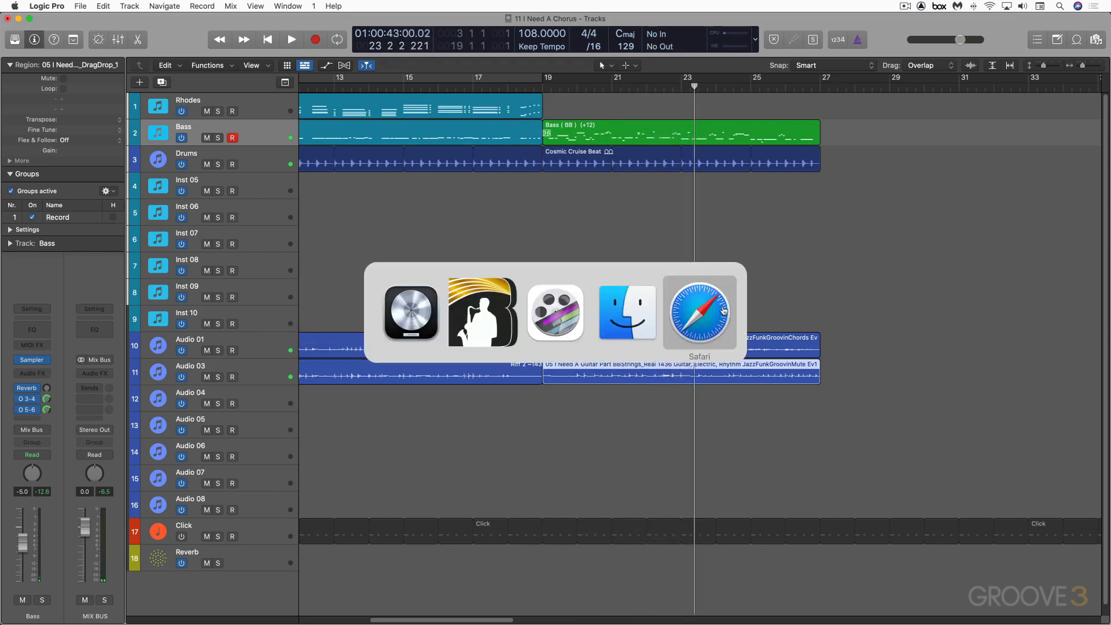
pyautogui.click(492, 309)
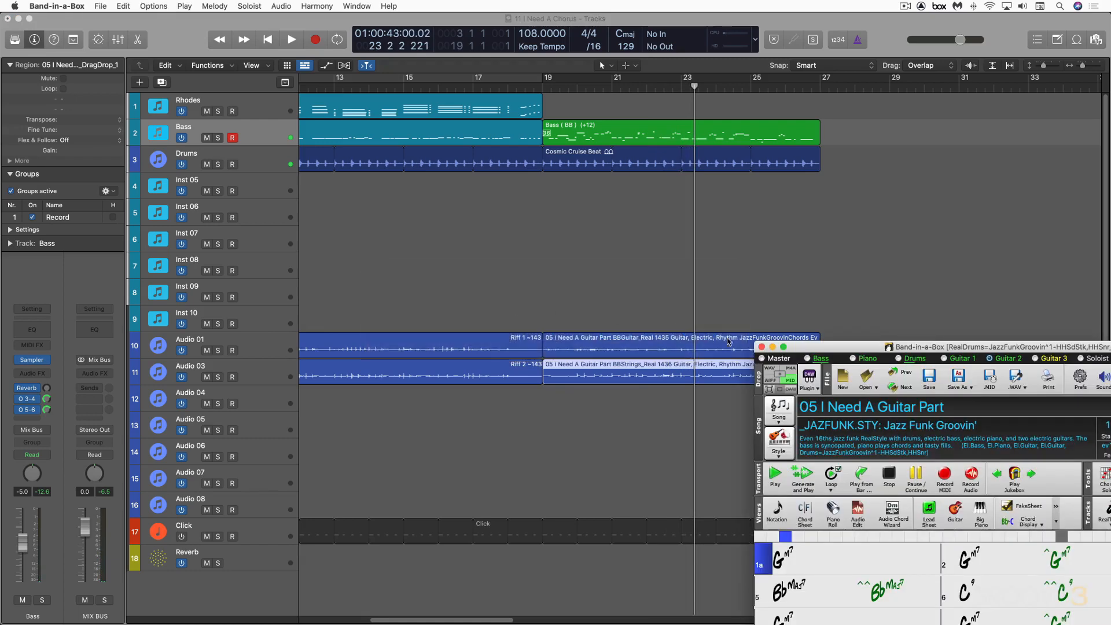
pyautogui.moveTo(823, 347); pyautogui.dragTo(342, 91)
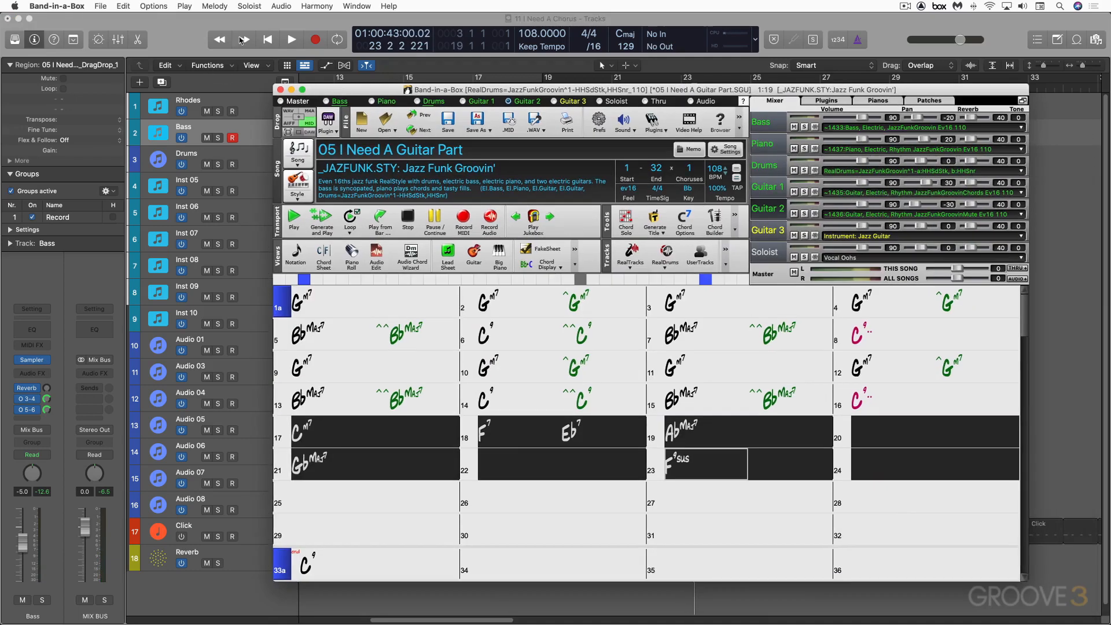
pyautogui.click(100, 5)
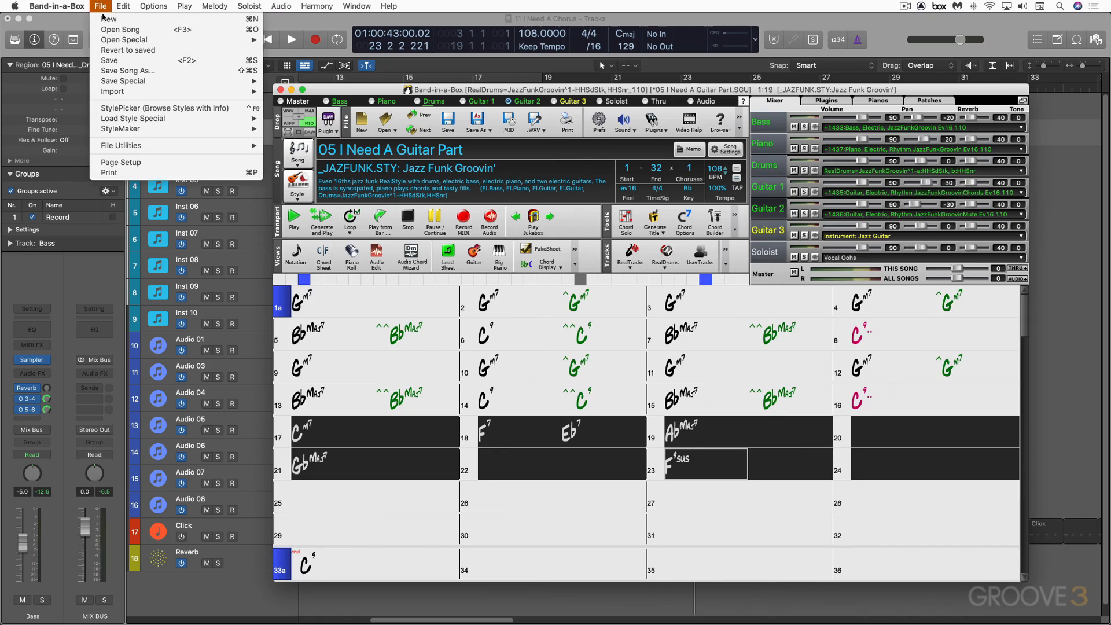
pyautogui.click(116, 70)
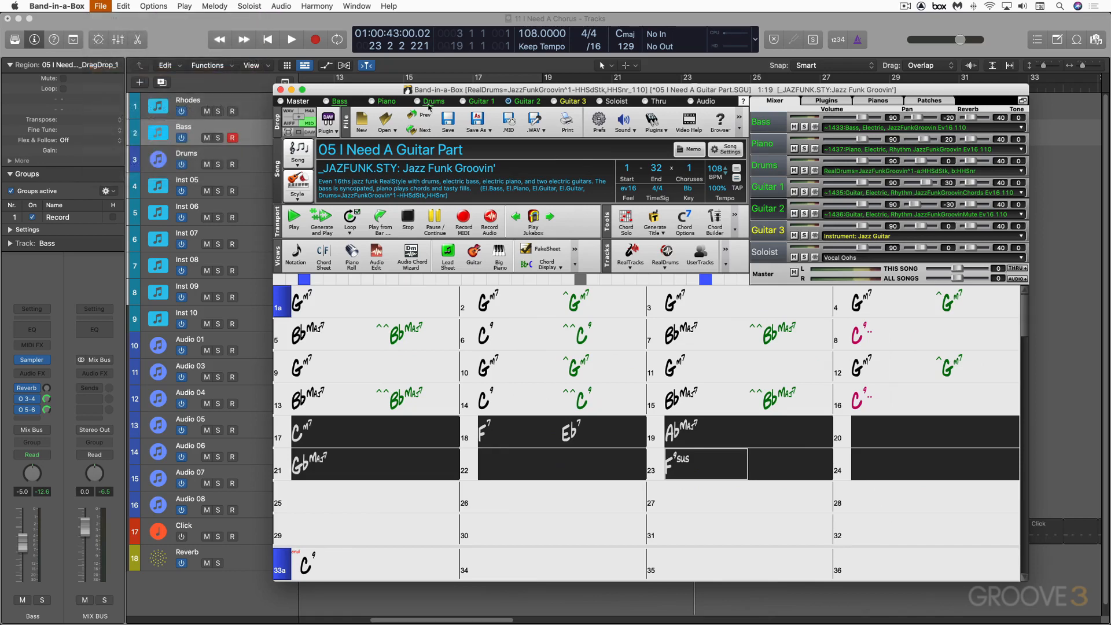
pyautogui.write('11 I Need A')
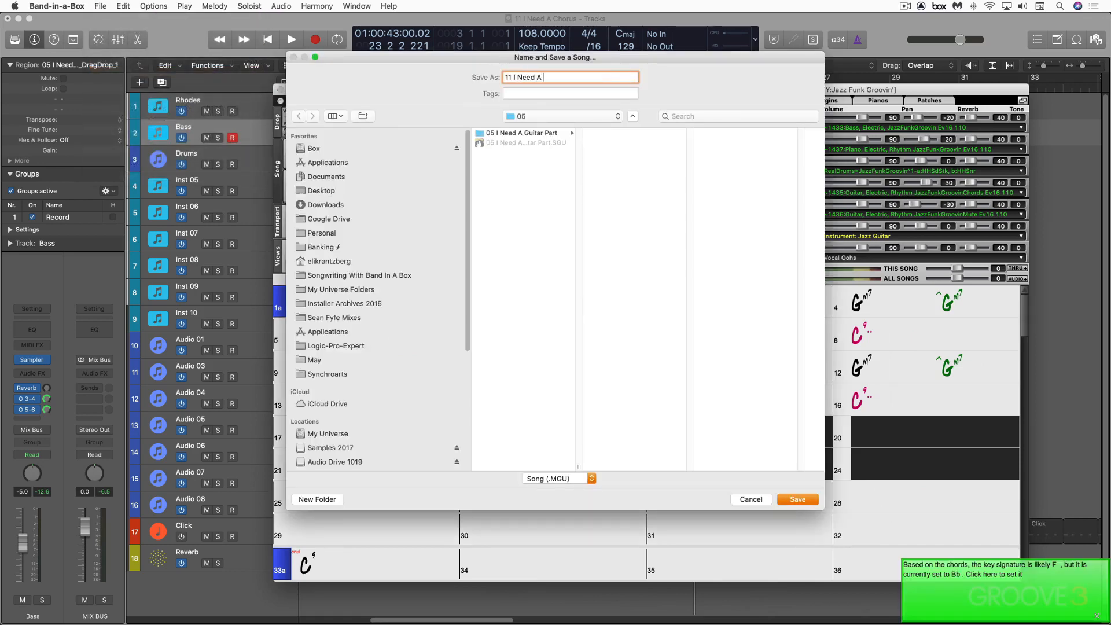
pyautogui.write(' Chorus')
pyautogui.press('Return')
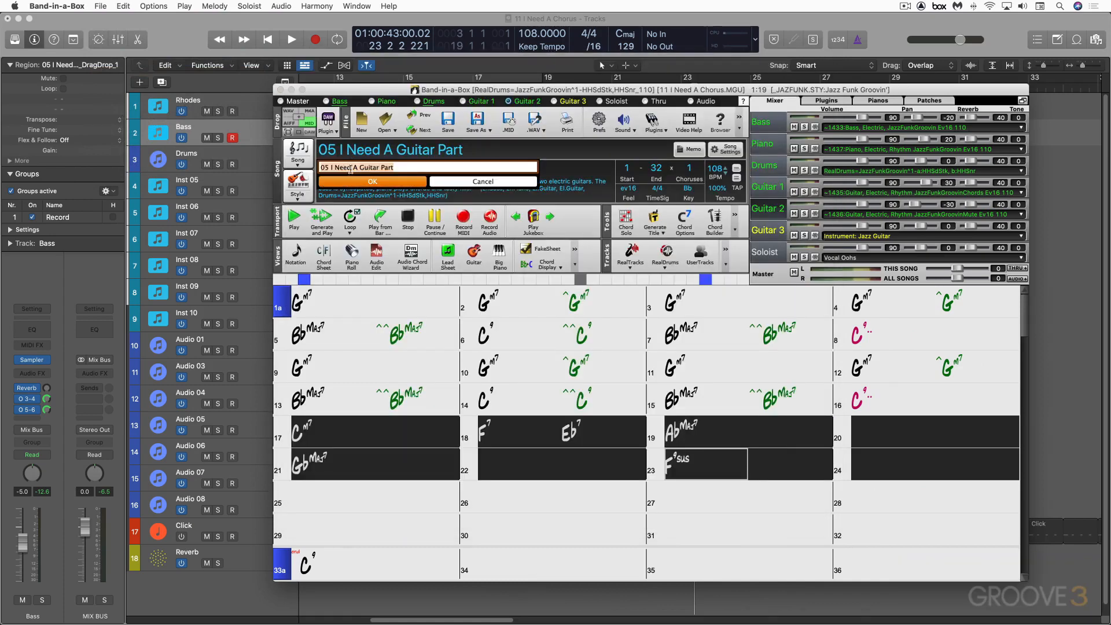
pyautogui.write('11 I Need A Chorus')
pyautogui.click(360, 181)
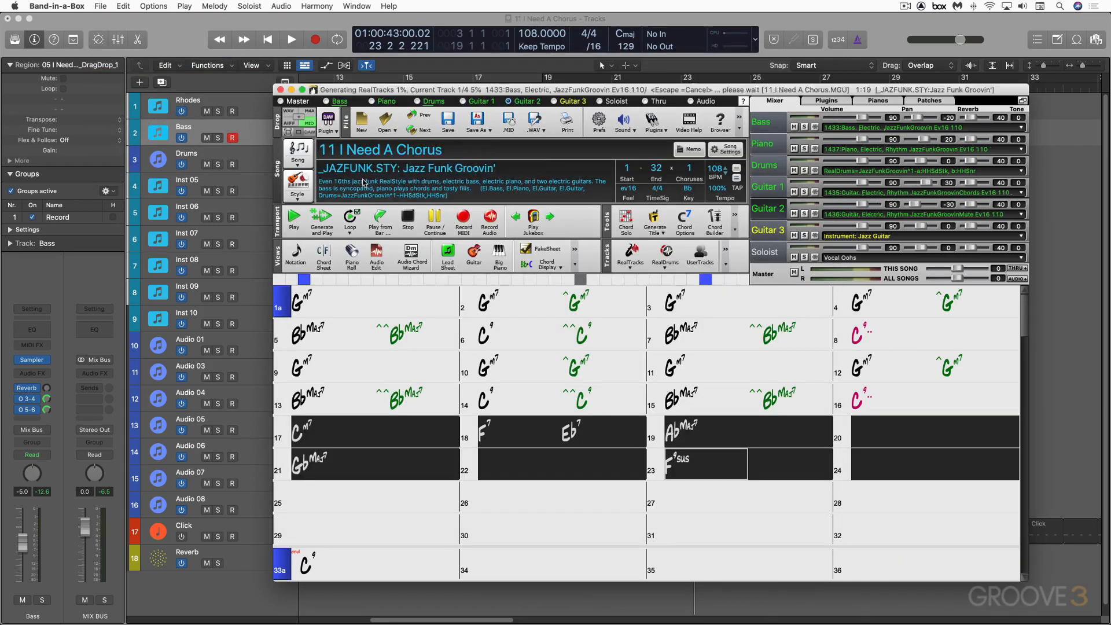
# Switch to Logic Pro, insert the stereo Band-in-a-Box DAW AU Plugin as the instrument on the Inst 05 track and enlarge its window
pyautogui.press('super+Tab')
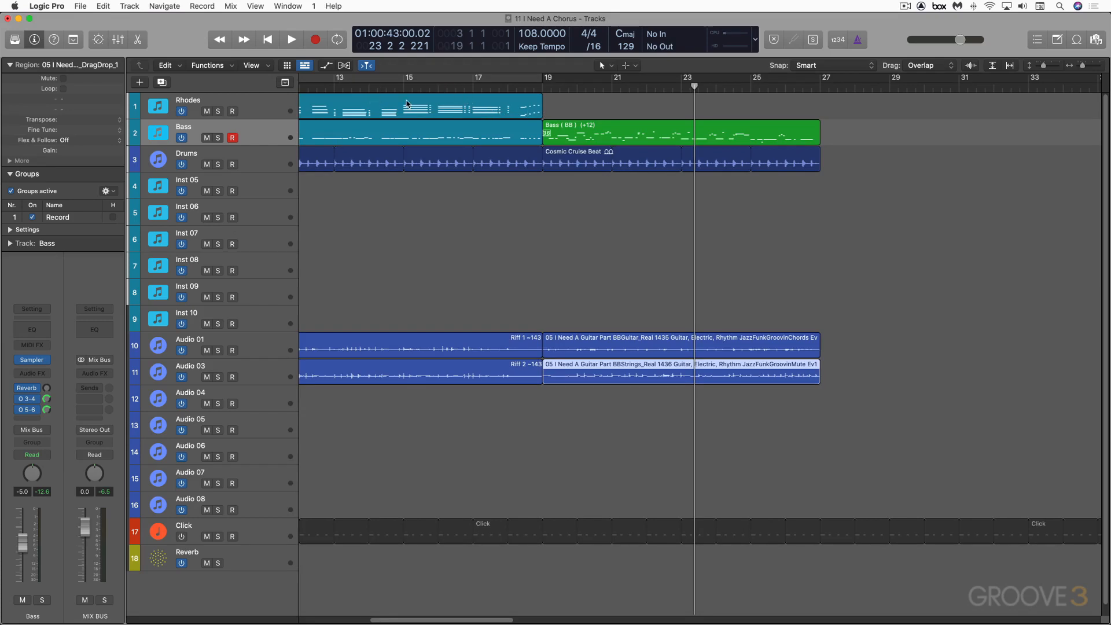
pyautogui.press('super+Tab')
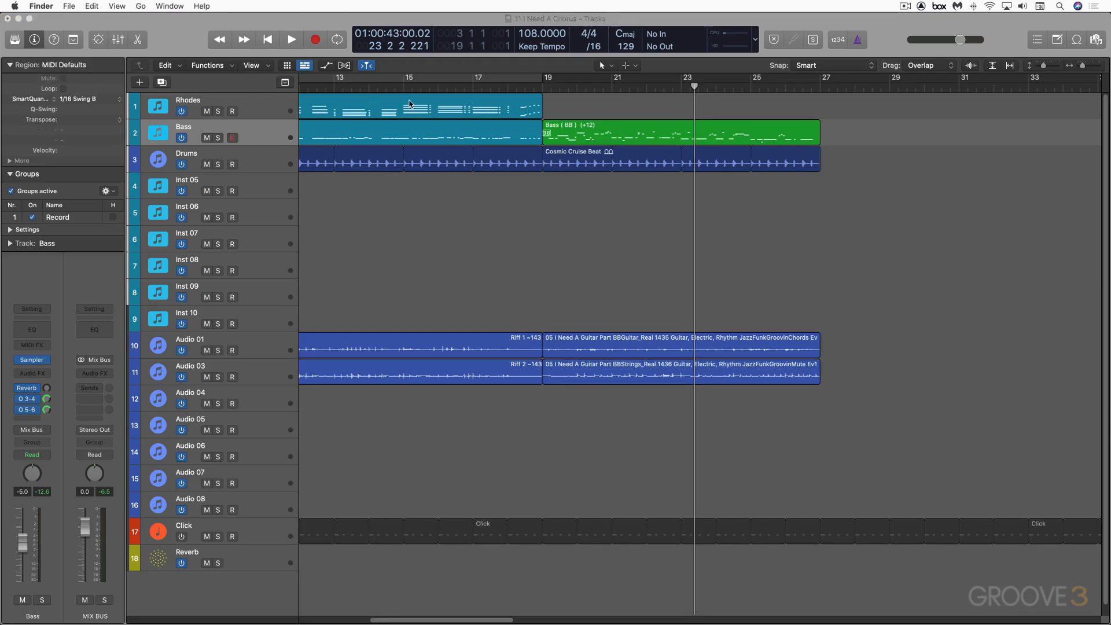
pyautogui.click(187, 179)
pyautogui.click(188, 181)
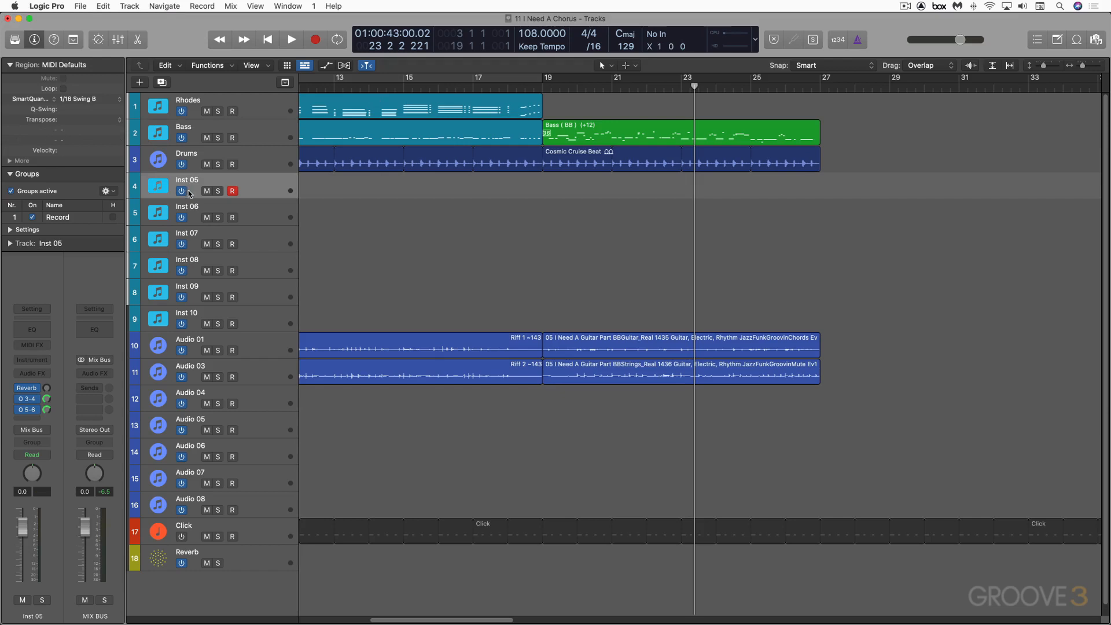
pyautogui.click(46, 359)
pyautogui.moveTo(108, 398)
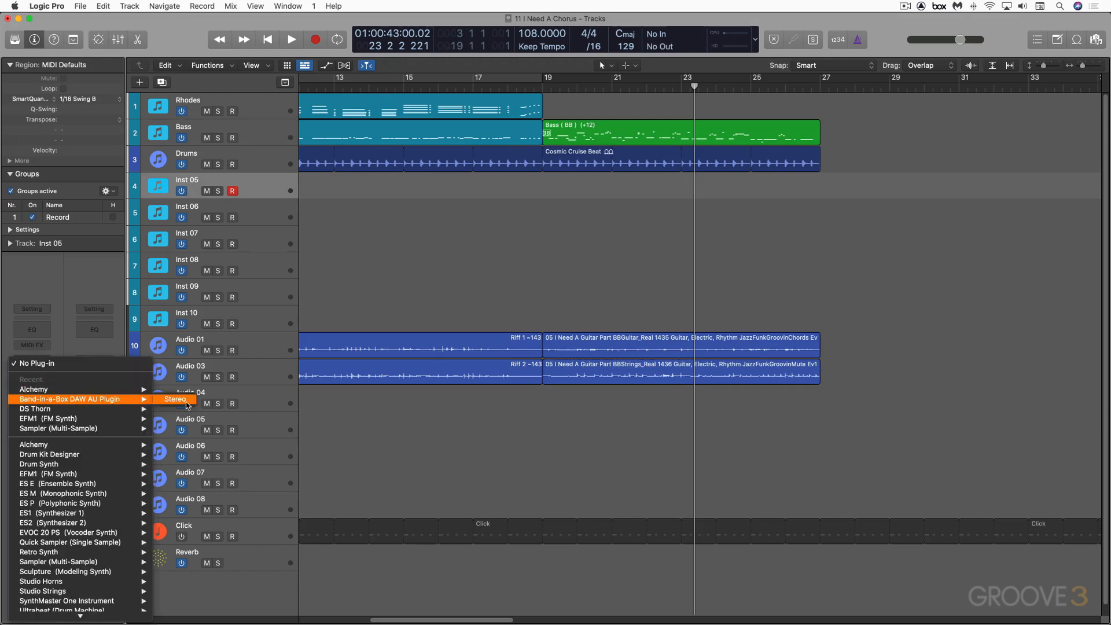
pyautogui.click(175, 399)
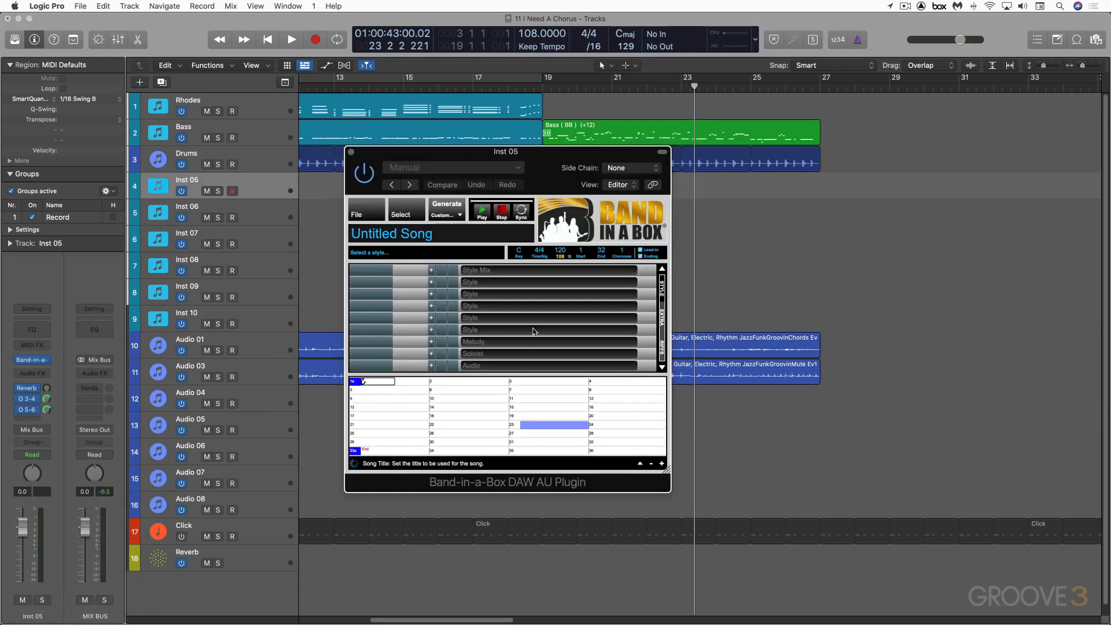
pyautogui.moveTo(678, 478); pyautogui.dragTo(778, 512)
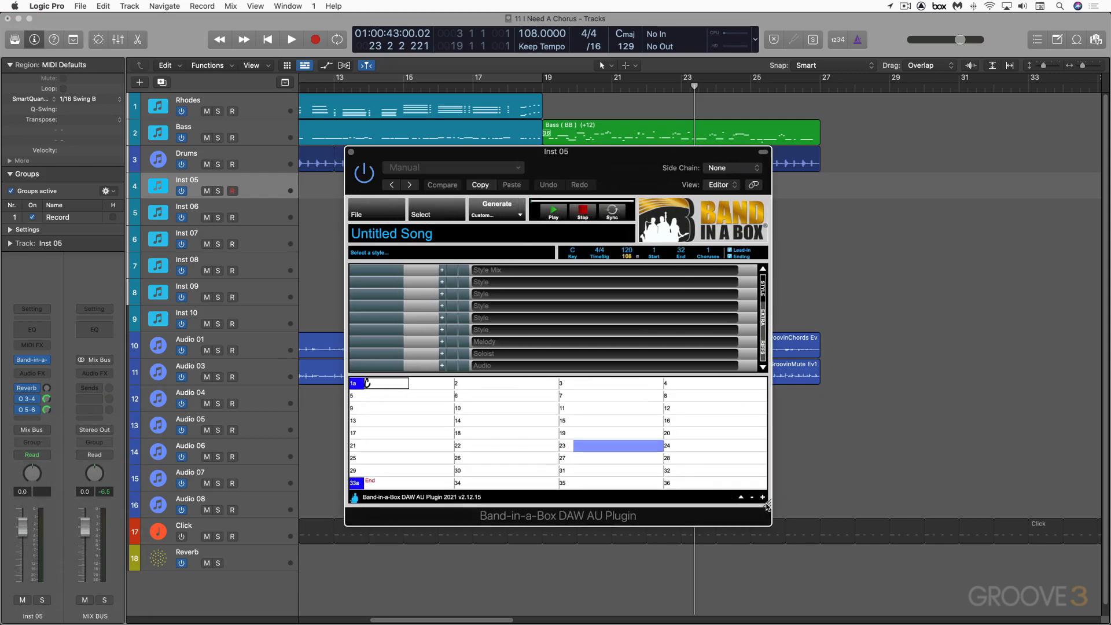
# Load "11 I Need A Chorus.MGU" from folder 05 into the plugin, then enlarge its window and move it clear of the upper tracks
pyautogui.click(371, 214)
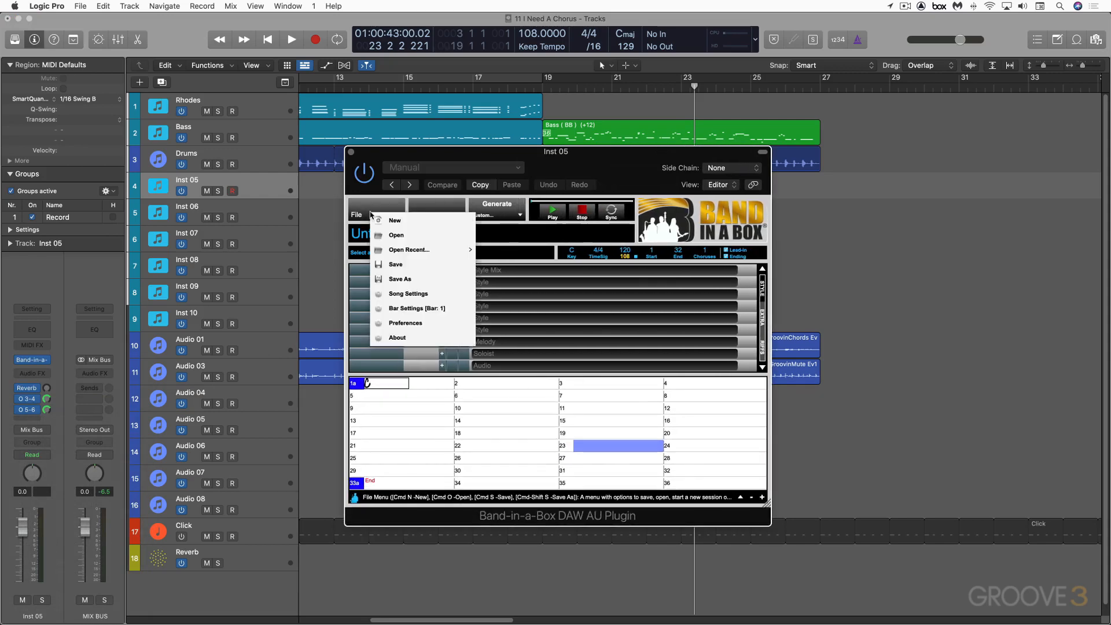
pyautogui.click(395, 235)
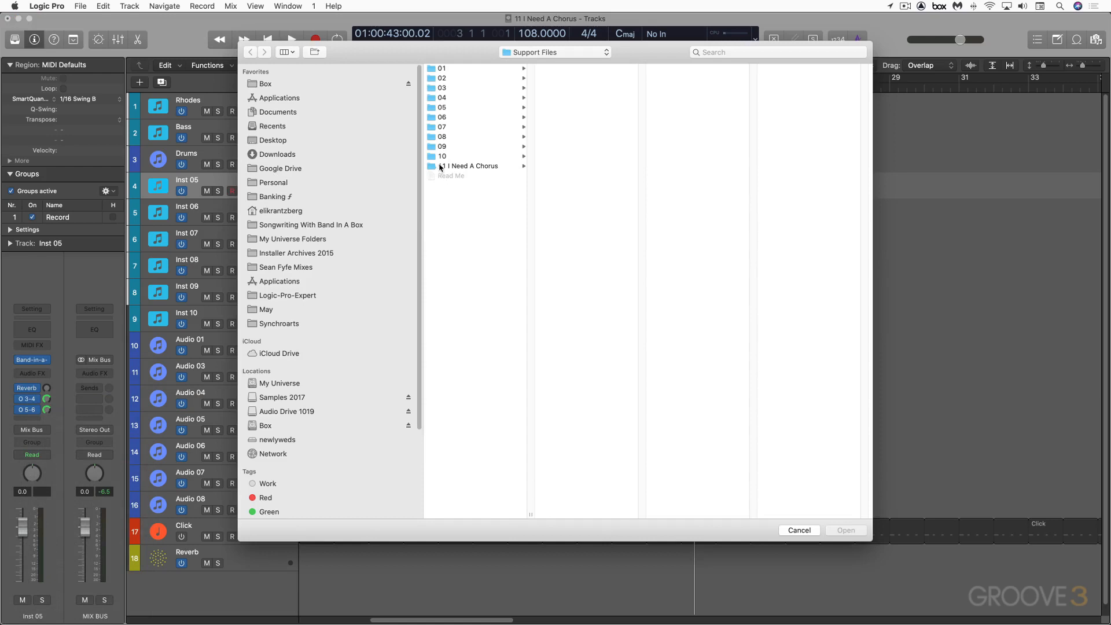
pyautogui.click(457, 167)
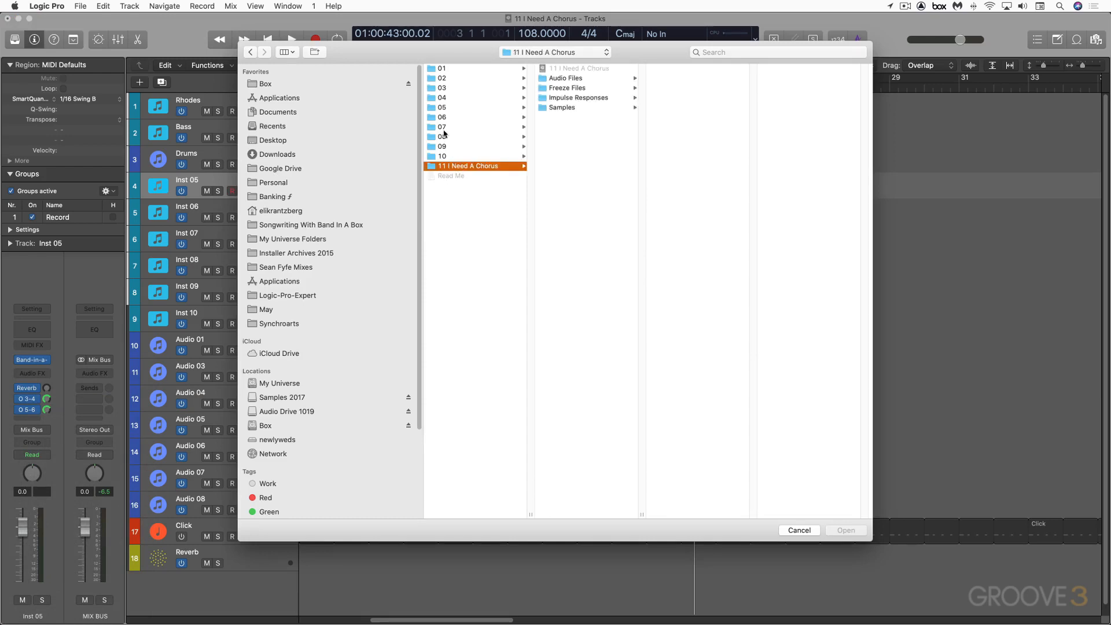
pyautogui.click(441, 108)
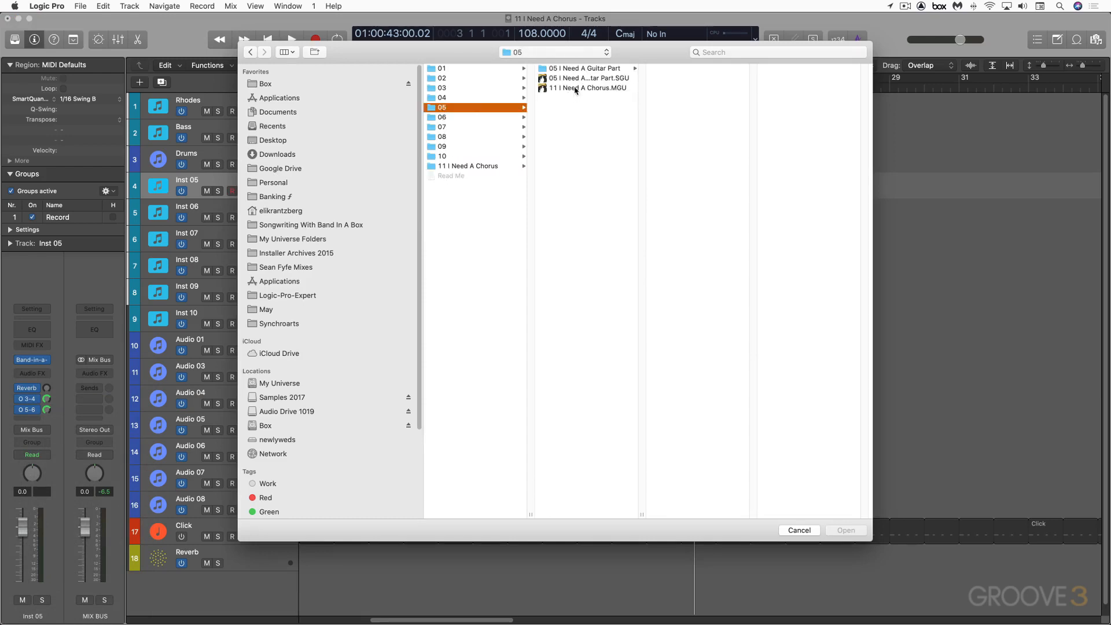
pyautogui.doubleClick(577, 88)
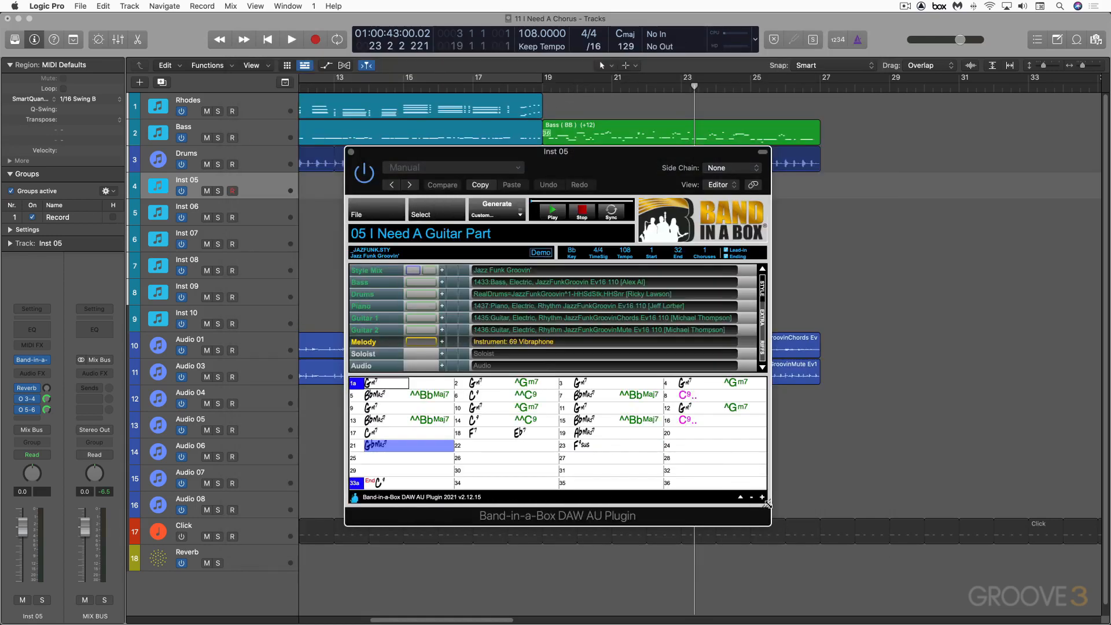
pyautogui.moveTo(768, 503); pyautogui.dragTo(811, 545)
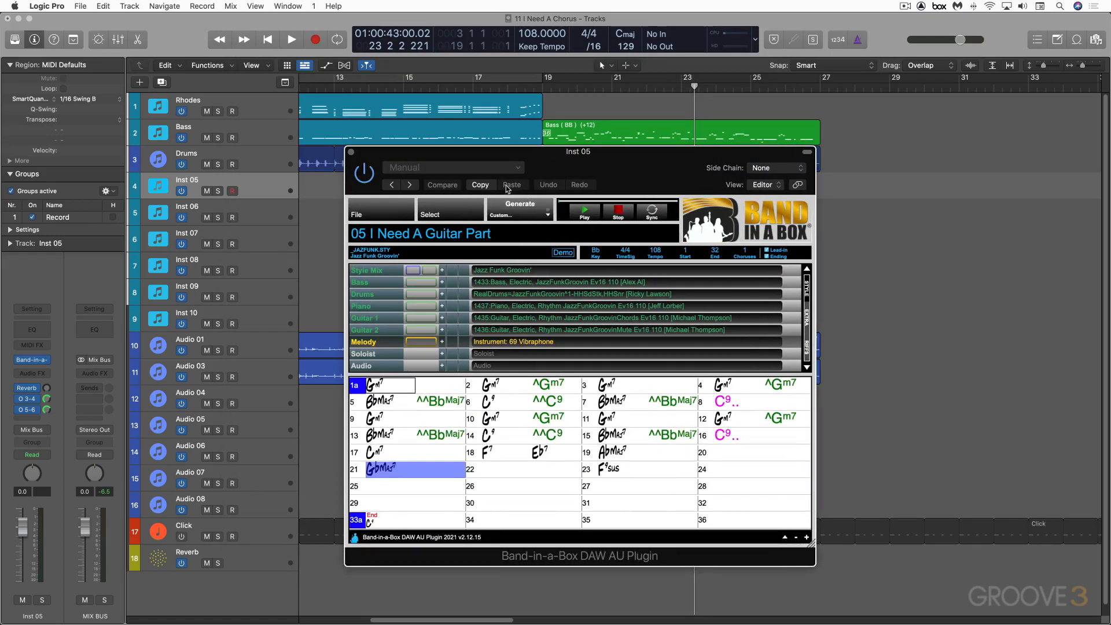
pyautogui.moveTo(498, 157); pyautogui.dragTo(619, 209)
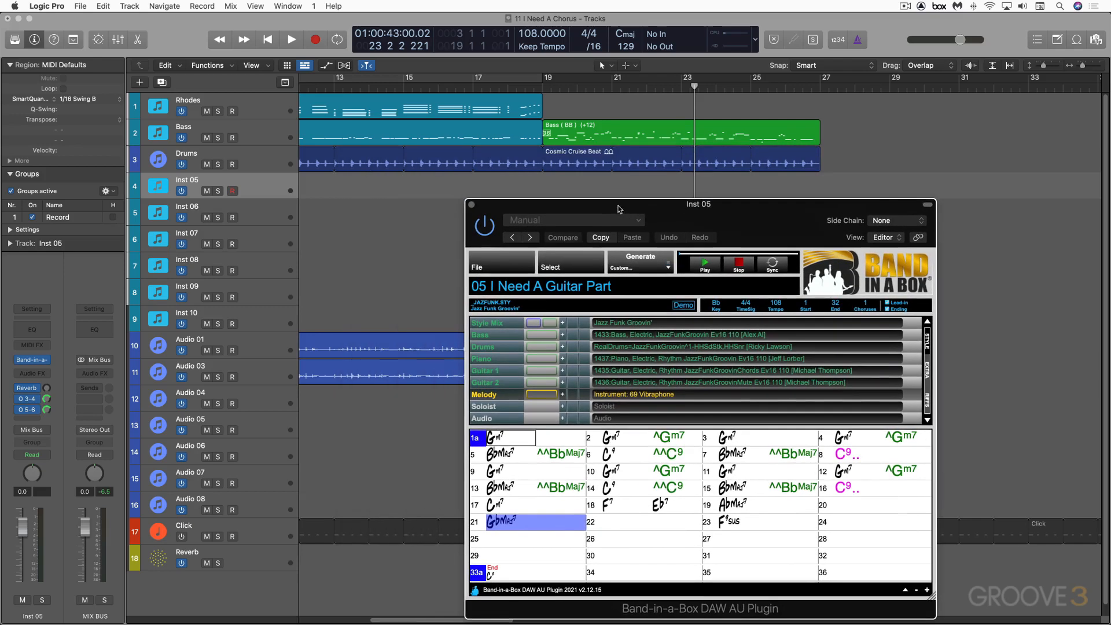
# Perform the chorus chords on the Rhodes track during playback from bar 17 and capture the performance as a recording up to about bar 27
pyautogui.doubleClick(474, 87)
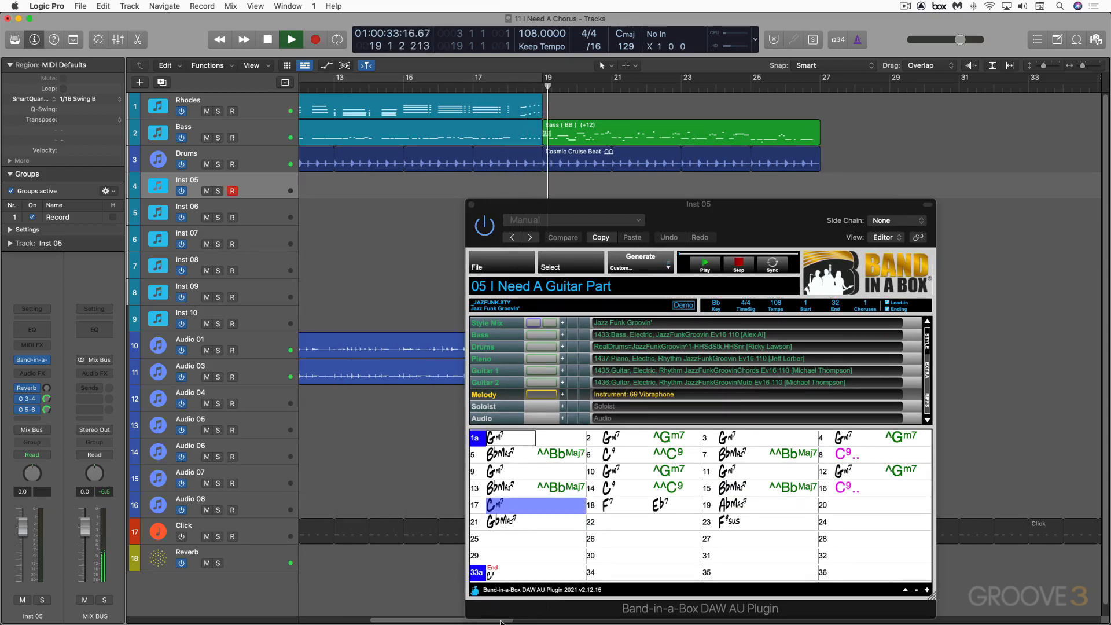
pyautogui.click(257, 110)
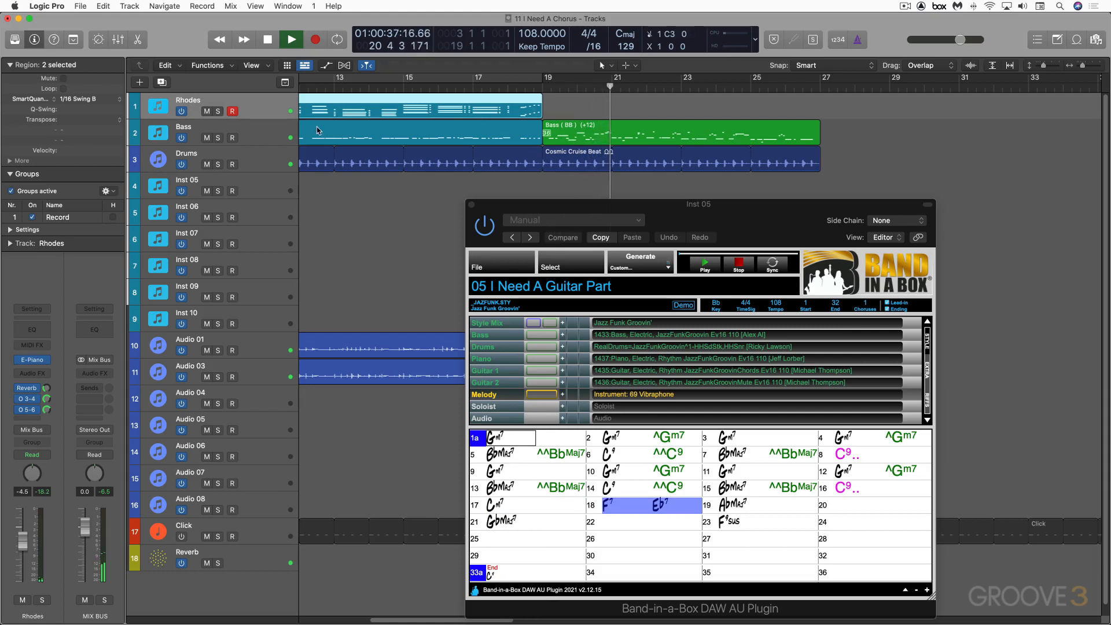
pyautogui.press('space')
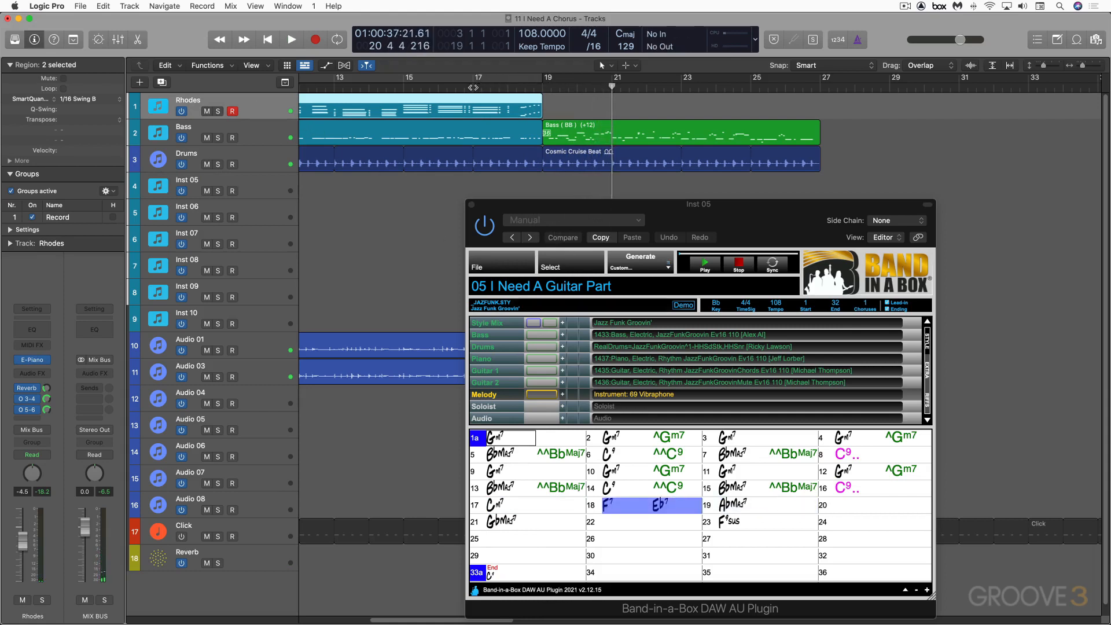
pyautogui.click(473, 87)
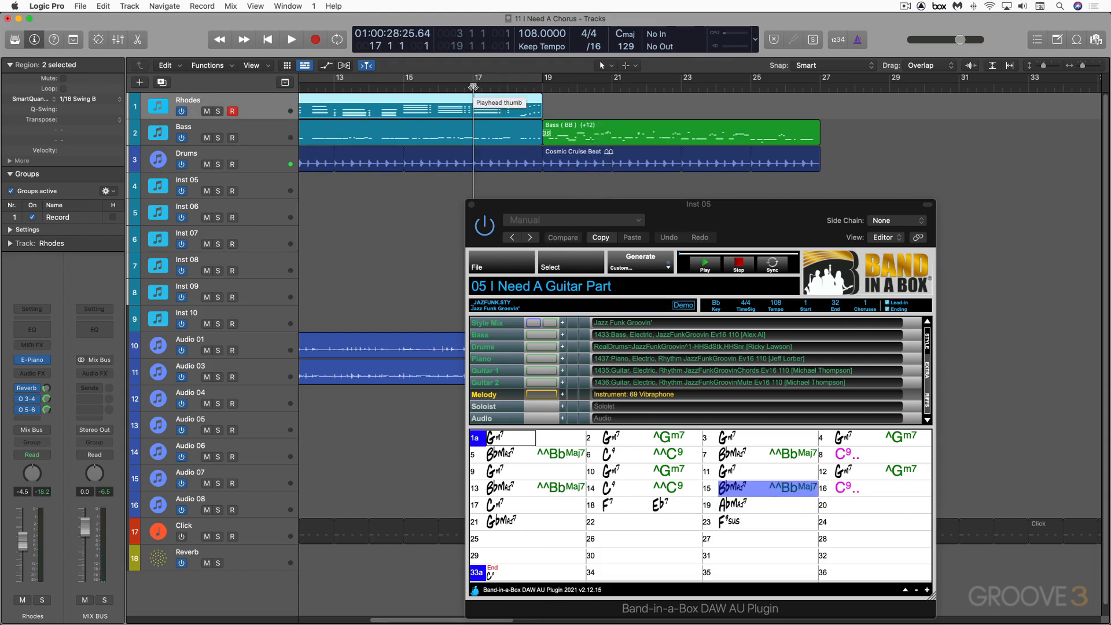
pyautogui.press('space')
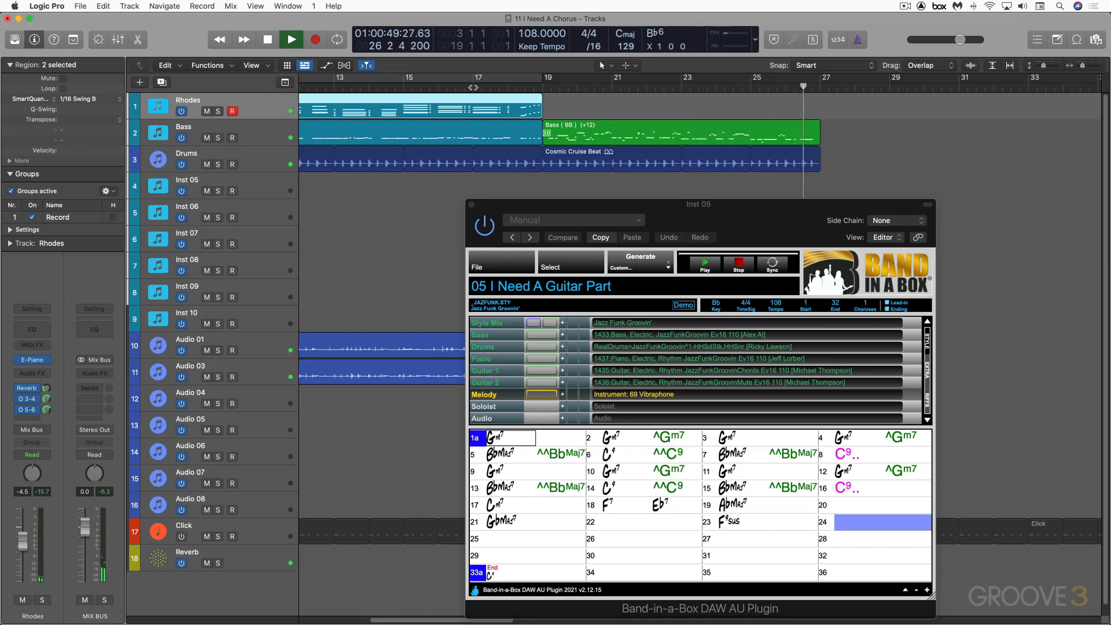
pyautogui.press('space')
pyautogui.hotkey('shift', 'r')
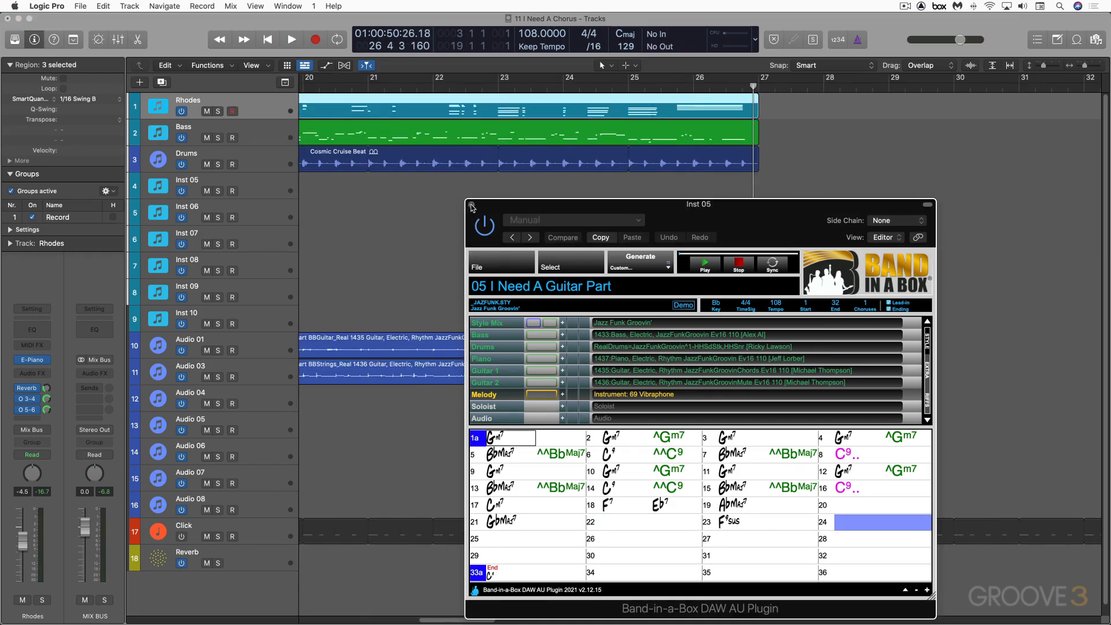
# Close the Inst 05 plugin window and copy the verse regions on the Rhodes, Bass, Drums, Audio 01 and Audio 03 tracks to follow the chorus at bar 27
pyautogui.click(471, 206)
pyautogui.hscroll(-20, 448, 193)
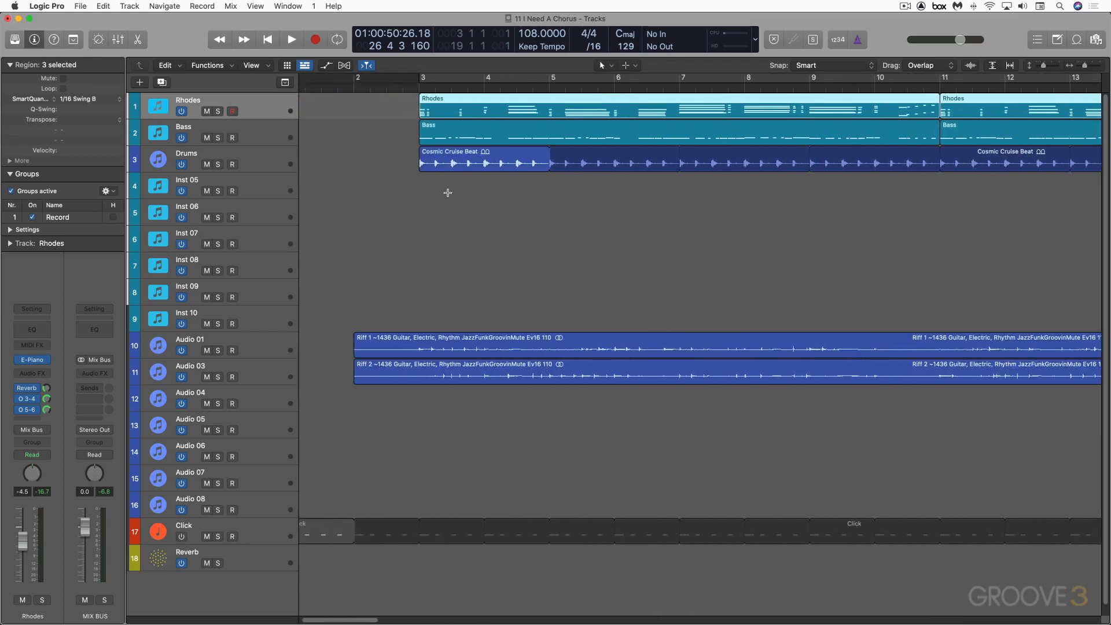
pyautogui.moveTo(404, 94); pyautogui.dragTo(547, 370)
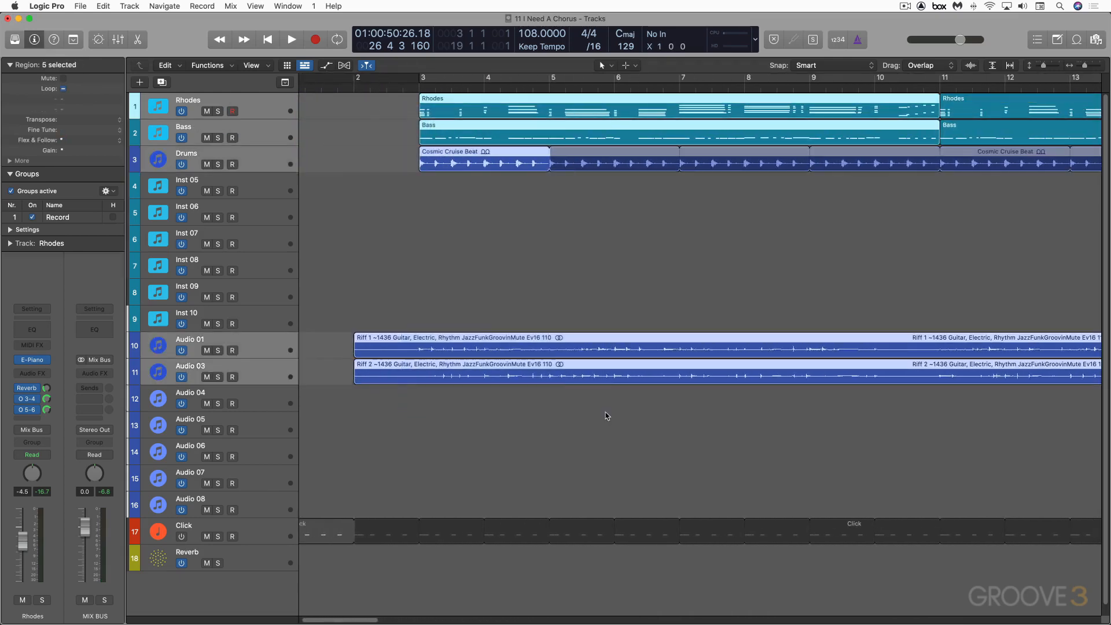
pyautogui.press('super+Left')
pyautogui.press('super+Left')
pyautogui.keyDown('shift'); pyautogui.click(486, 104); pyautogui.keyUp('shift')
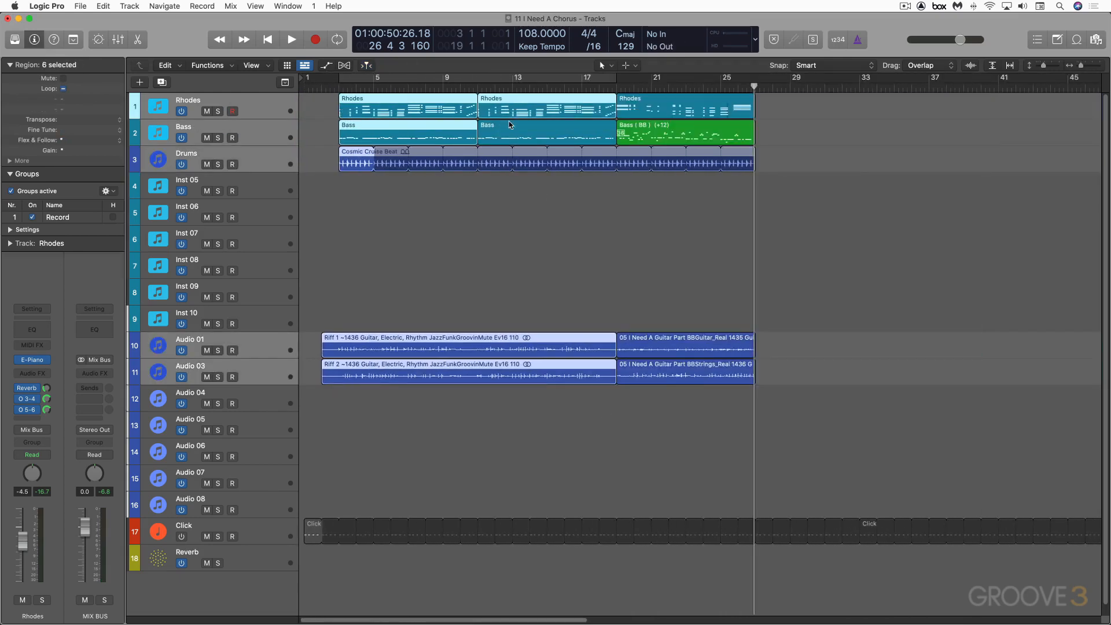
pyautogui.keyDown('shift'); pyautogui.click(509, 130); pyautogui.keyUp('shift')
pyautogui.moveTo(364, 103); pyautogui.dragTo(782, 137)
# Trim the starts of the copied Riff 1 and Riff 2 guitar regions to bar 27, where the chorus ends
pyautogui.click(782, 266)
pyautogui.moveTo(760, 293); pyautogui.dragTo(757, 378)
# Play the arrangement from bar 24 through the end of the chorus into the copied verse, stopping at about bar 28
pyautogui.click(703, 86)
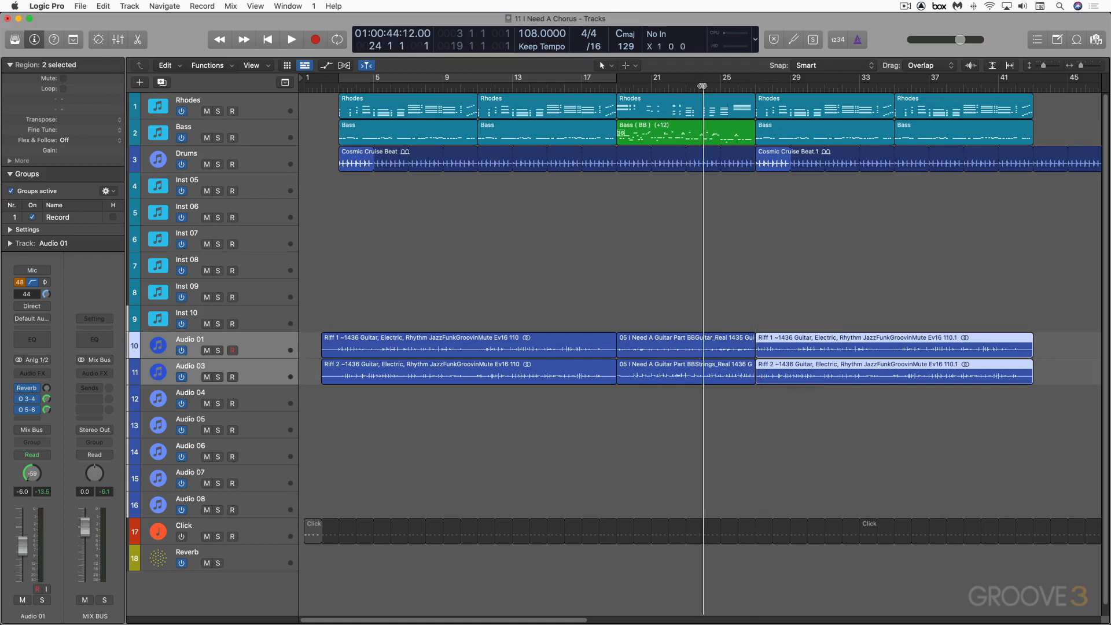
pyautogui.press('space')
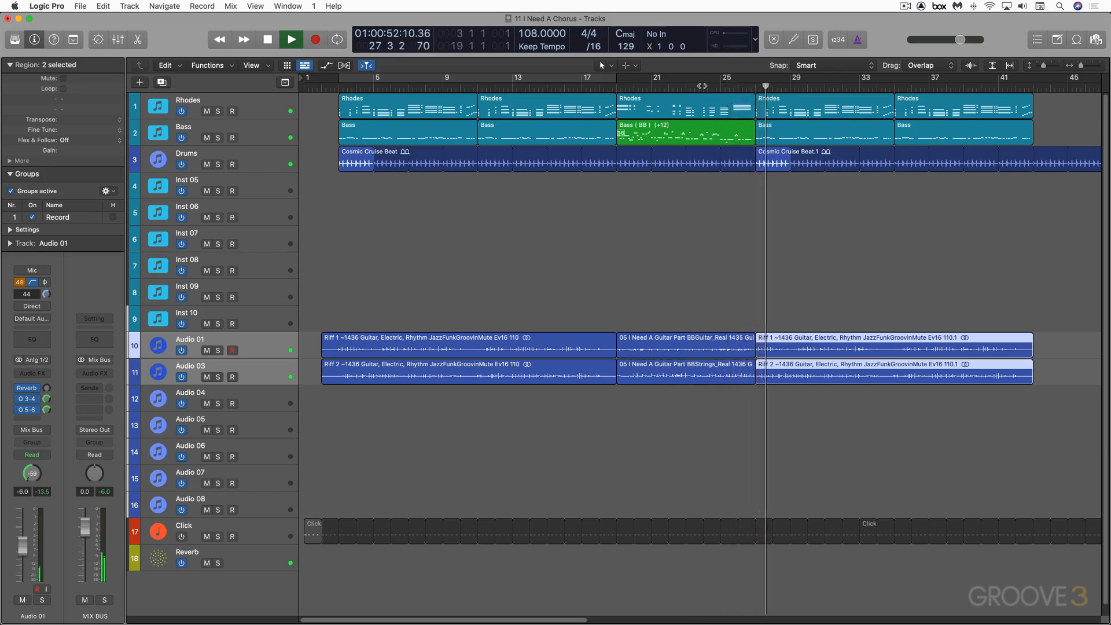
pyautogui.press('space')
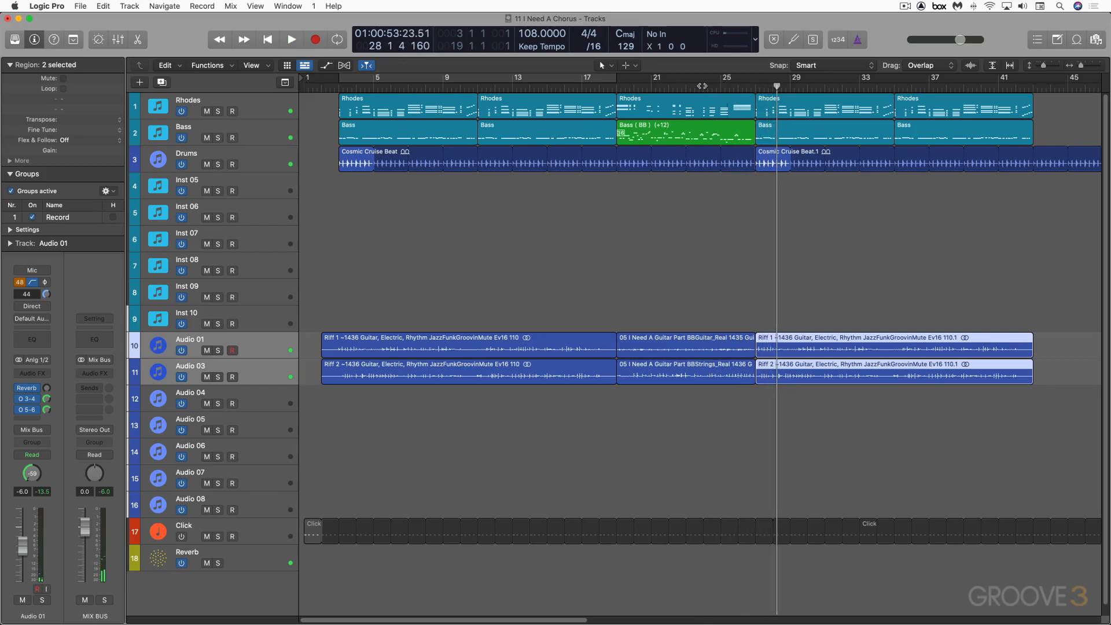